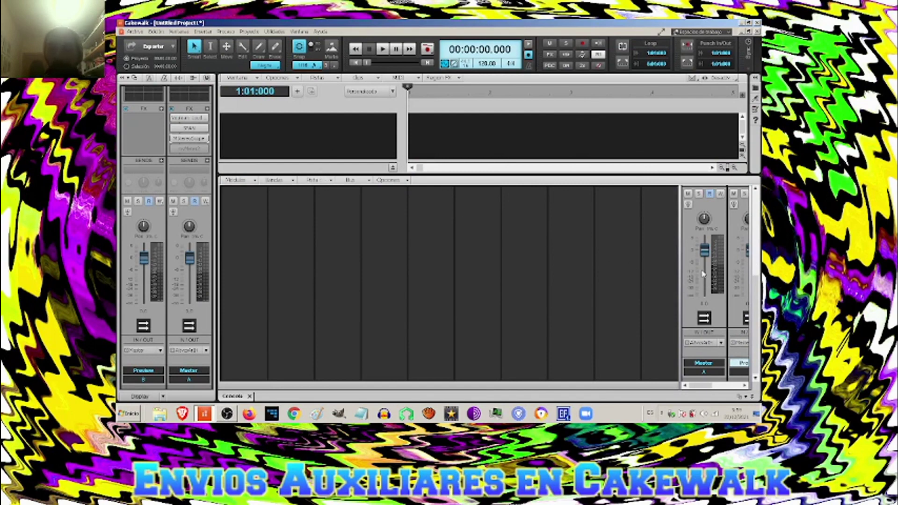
- Widen the console's bus section to show all three buses and insert a new audio track
left_click_drag(680, 264, 606, 260)
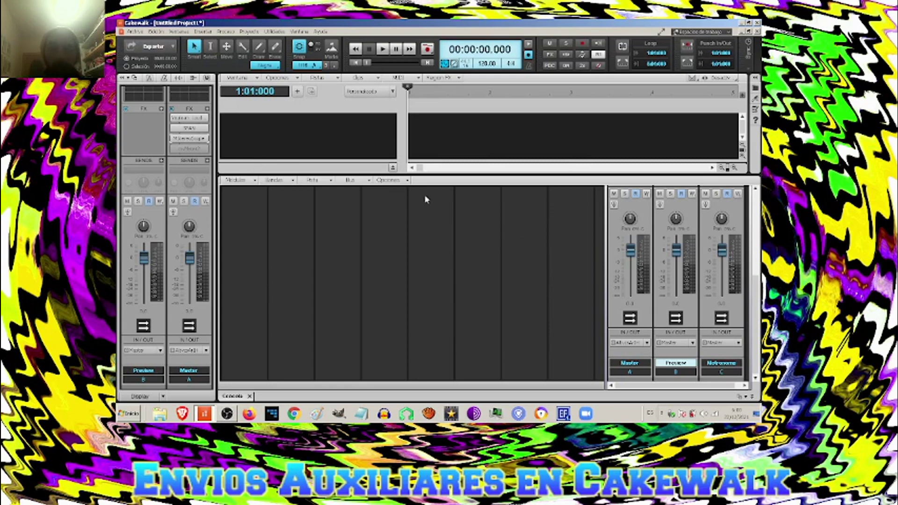
right_click(239, 123)
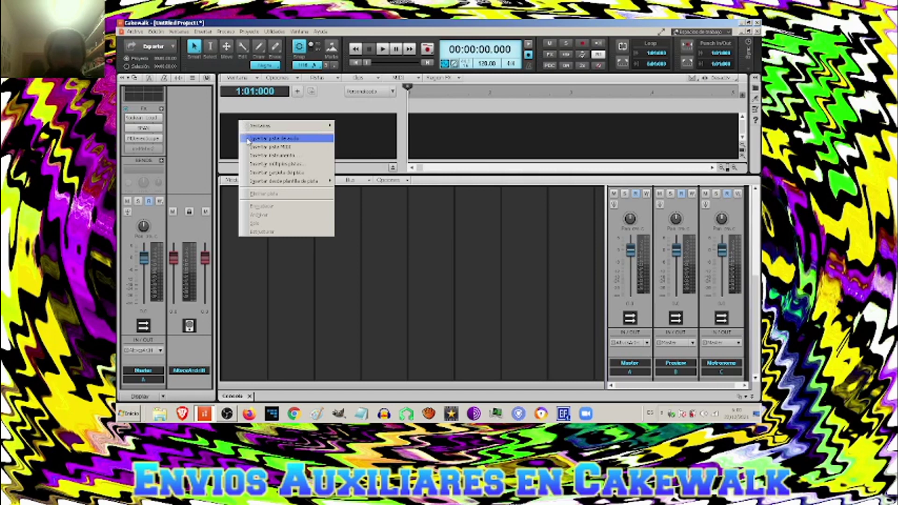
left_click(248, 140)
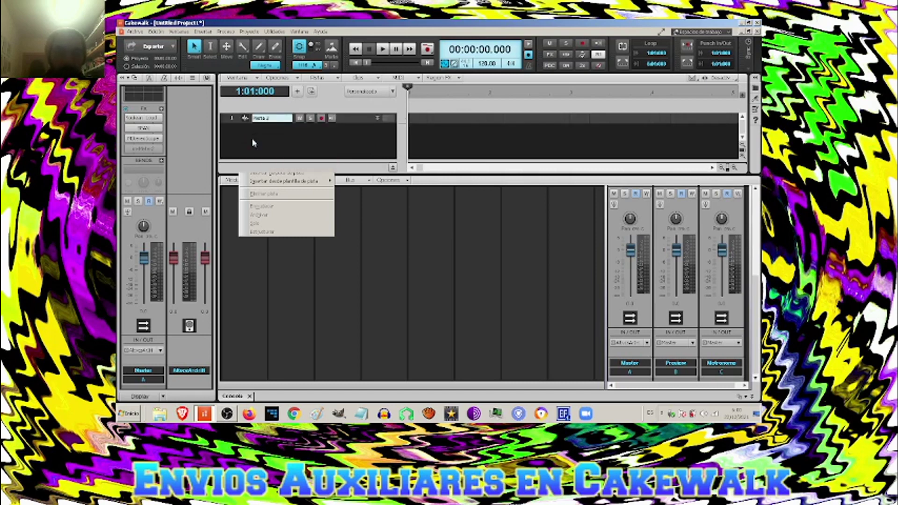
- Select the new audio track and expand its strip to show its input, output and FX controls
left_click(223, 125)
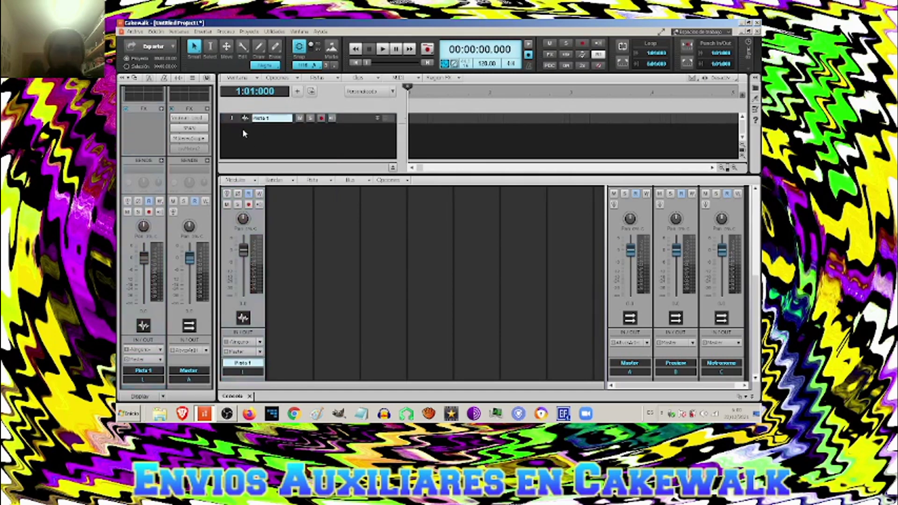
left_click(232, 143)
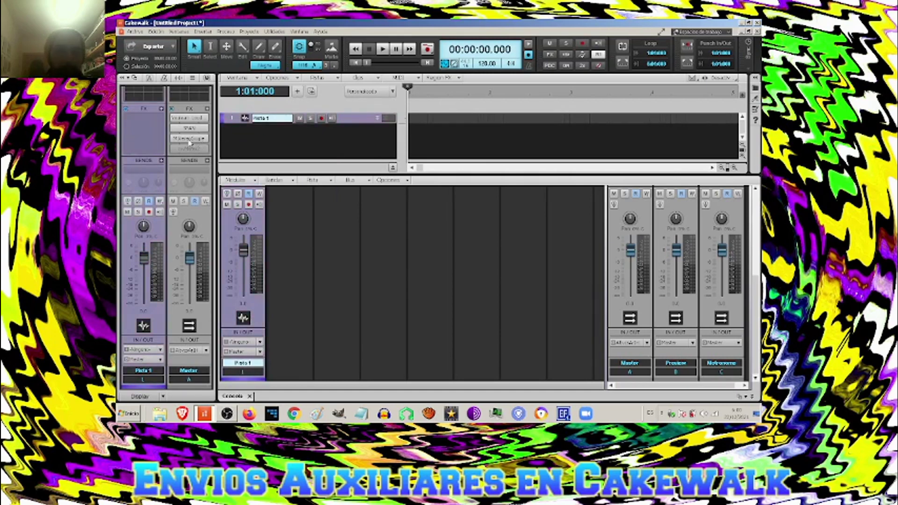
left_click(255, 134)
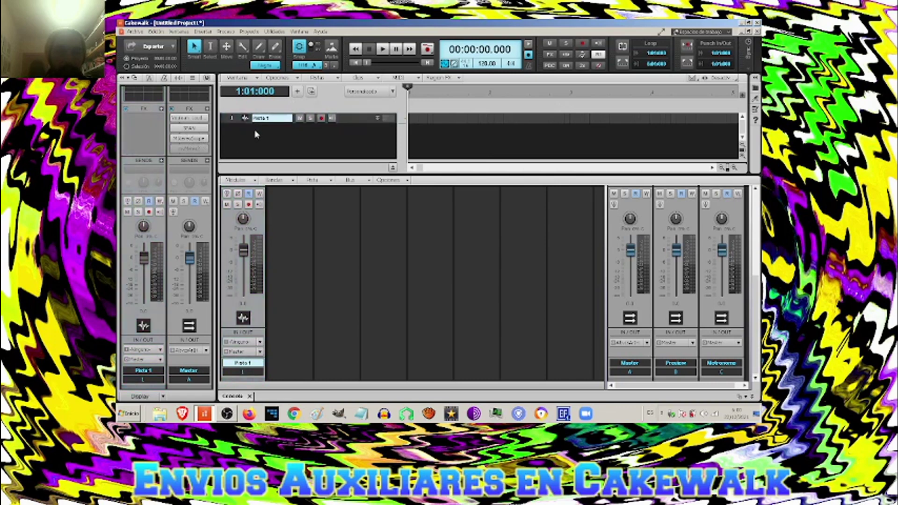
left_click(257, 135)
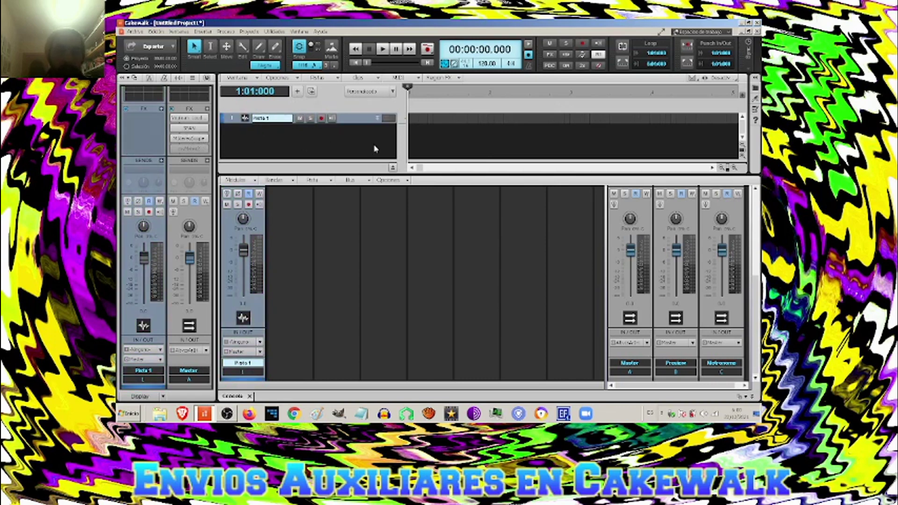
left_click(379, 120)
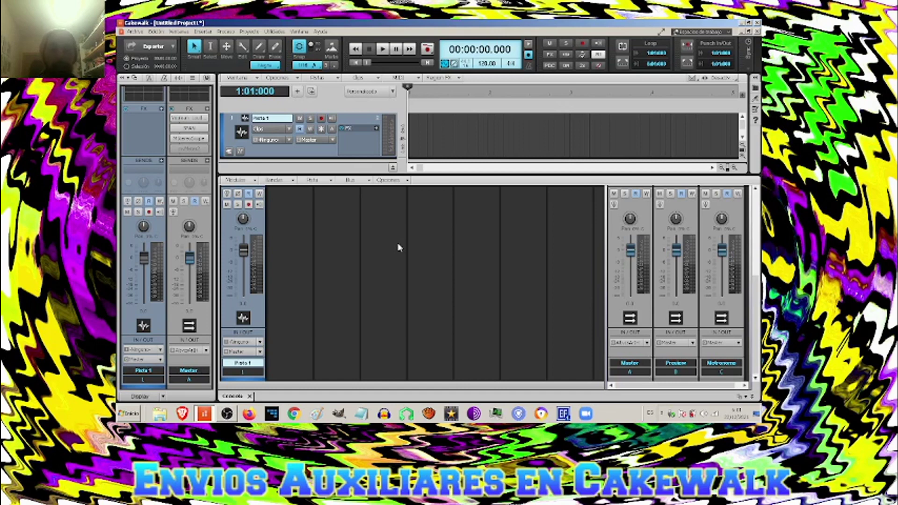
- Add a send on Pista 1 routed to a new aux track and bring it into view in the console
left_click(162, 161)
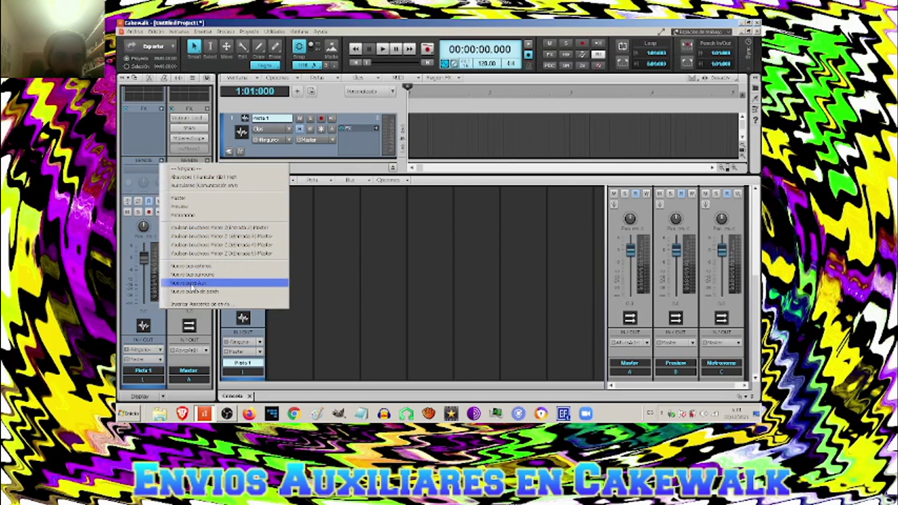
left_click(192, 283)
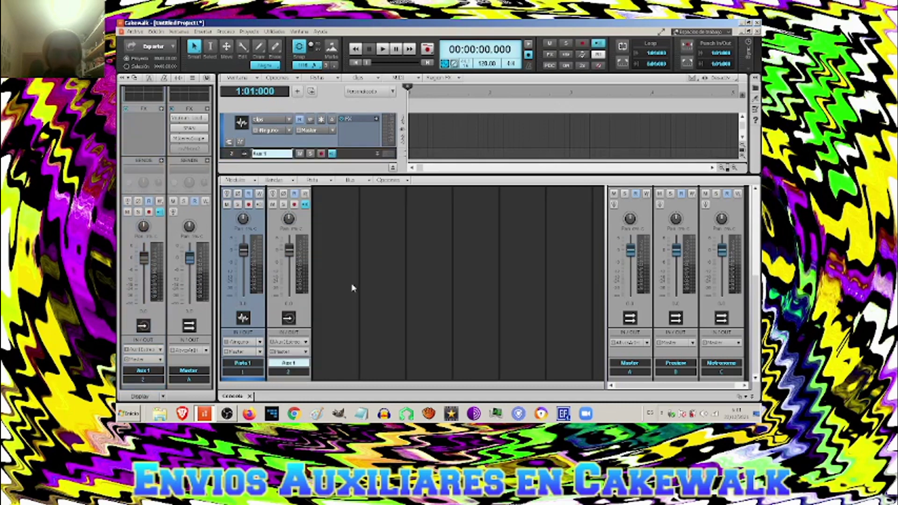
scroll(347, 285, "up", 5)
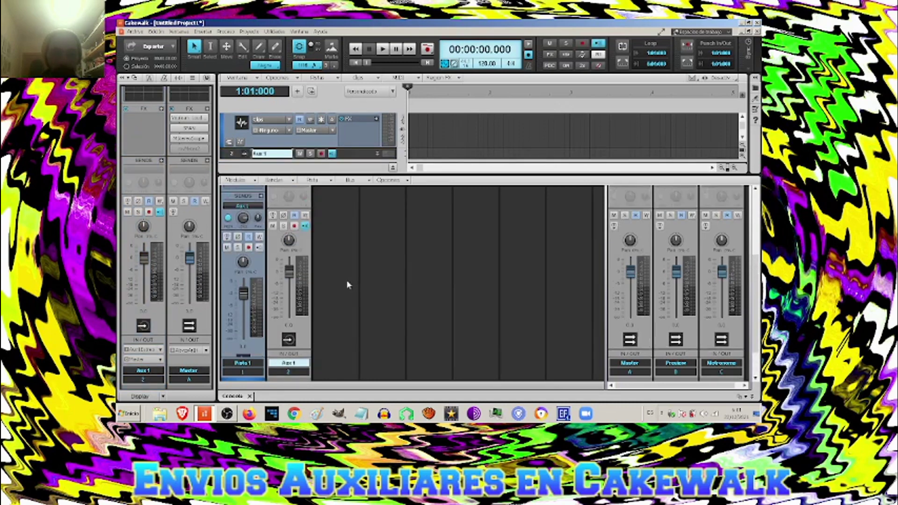
scroll(347, 283, "up", 2)
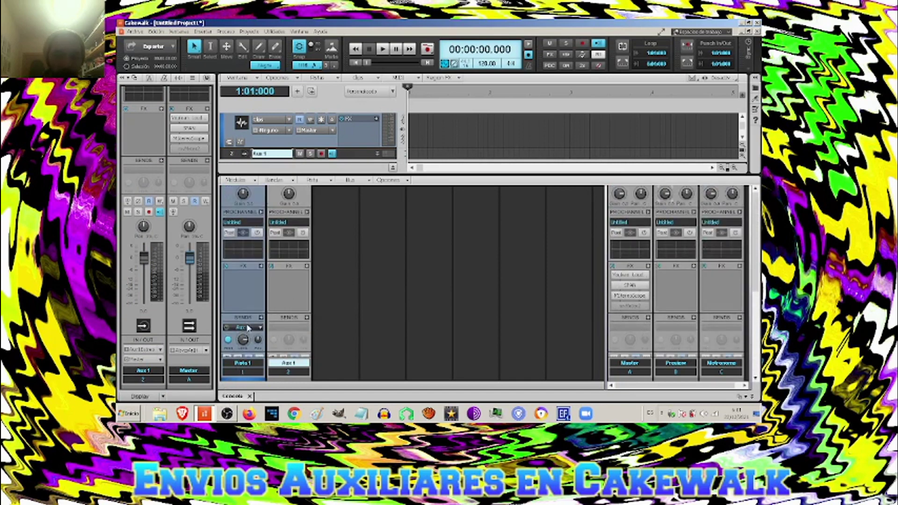
scroll(249, 302, "down", 1)
scroll(249, 296, "down", 3)
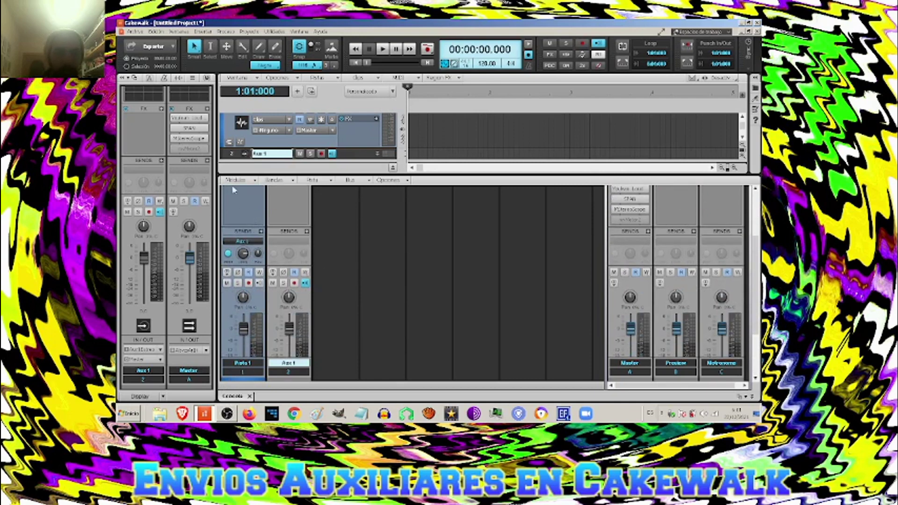
- Compare the channel strips of Pista 1 and Aux 1 with the console collapsed, and restore the console
left_click(229, 122)
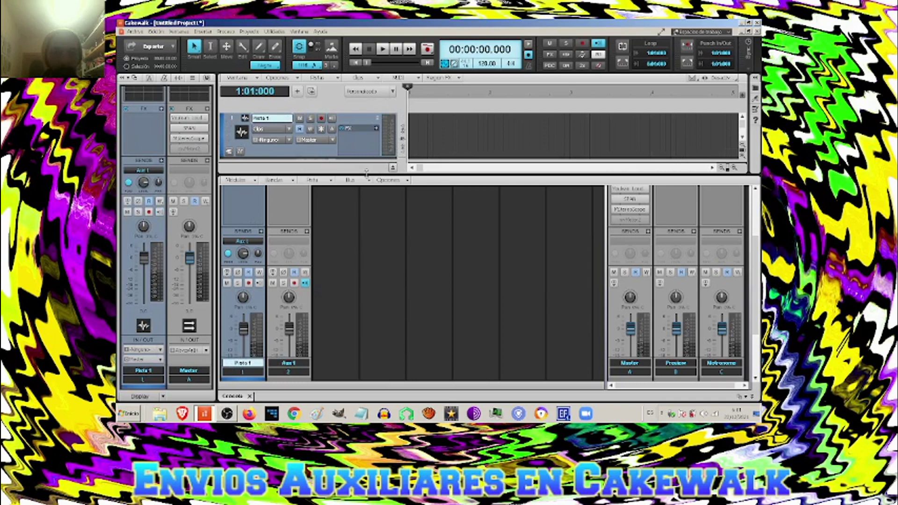
left_click(752, 397)
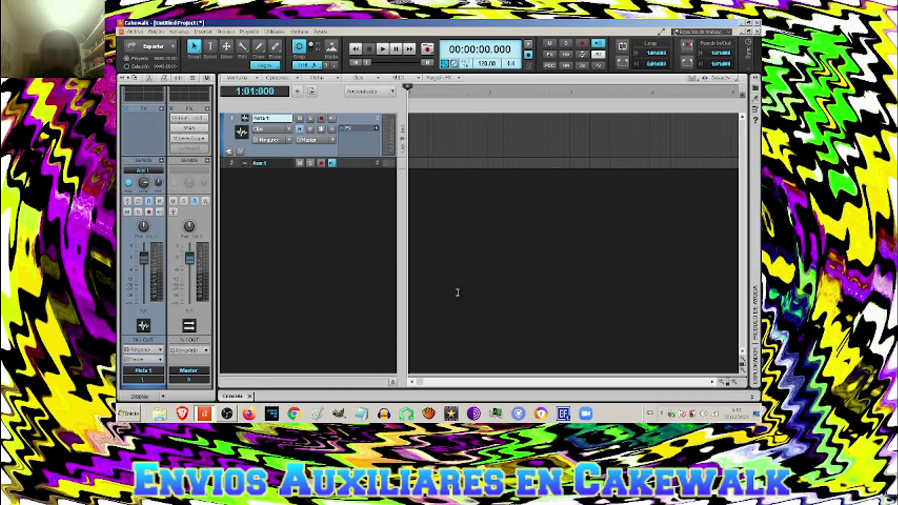
left_click(229, 163)
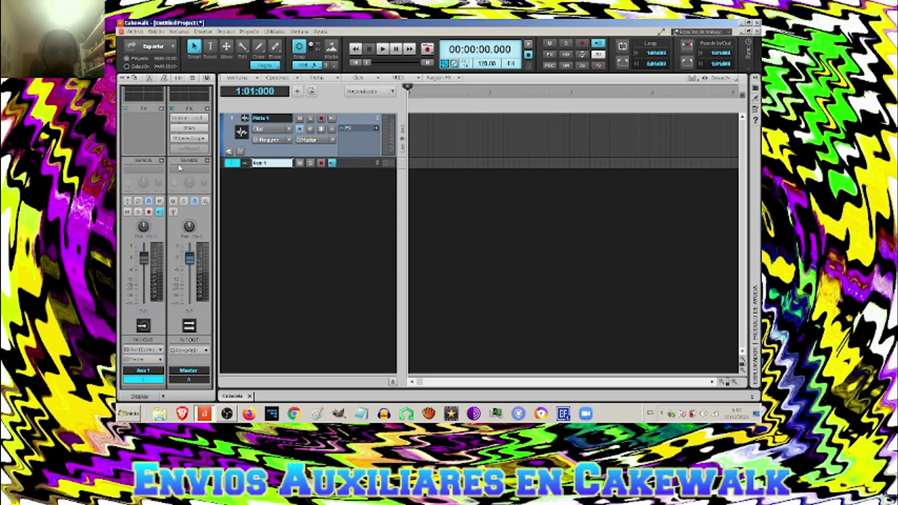
left_click(232, 118)
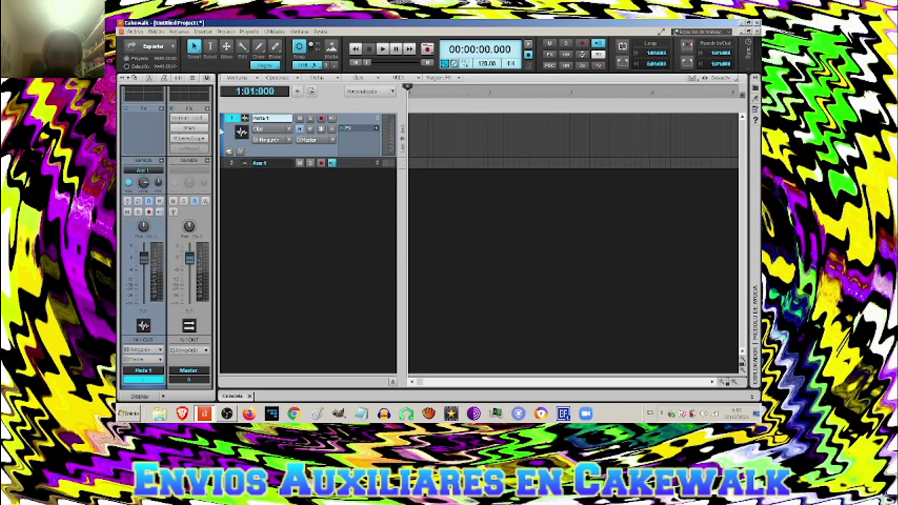
left_click(751, 396)
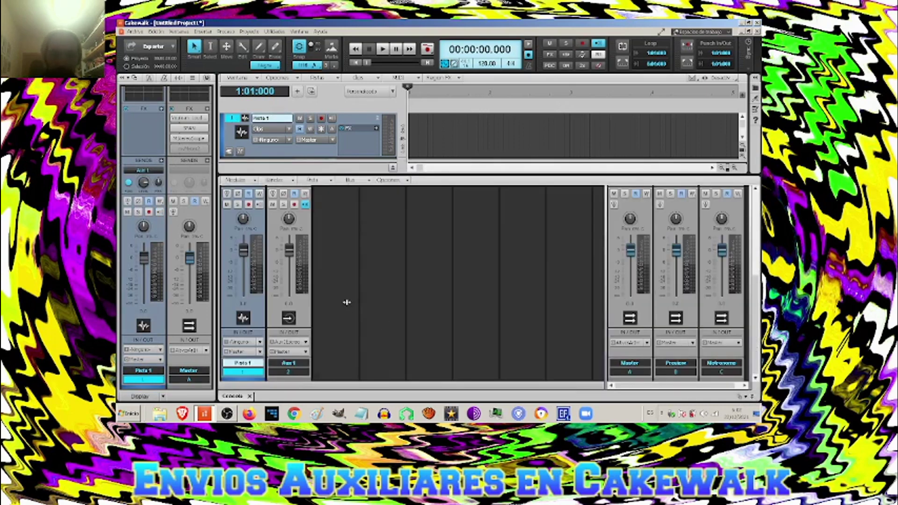
- Add a second and a third send on Pista 1, each routed to its own new aux track
scroll(348, 256, "up", 5)
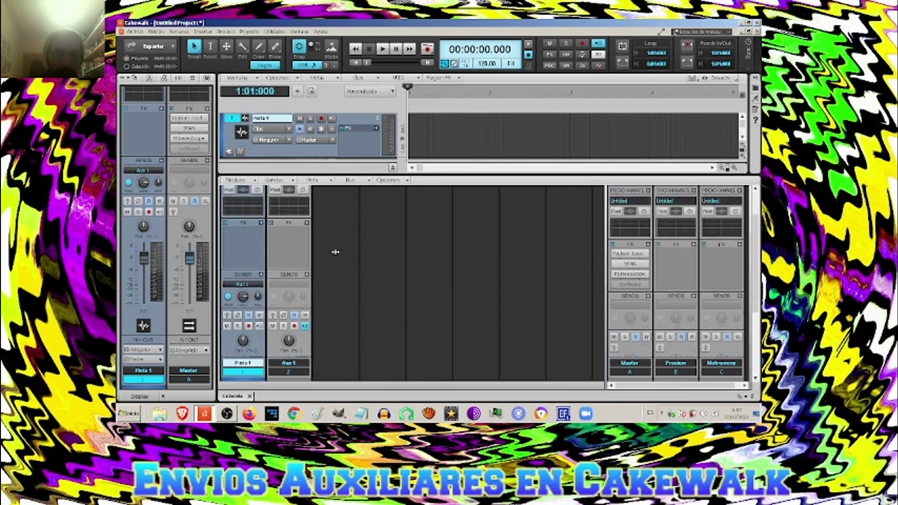
scroll(335, 252, "down", 3)
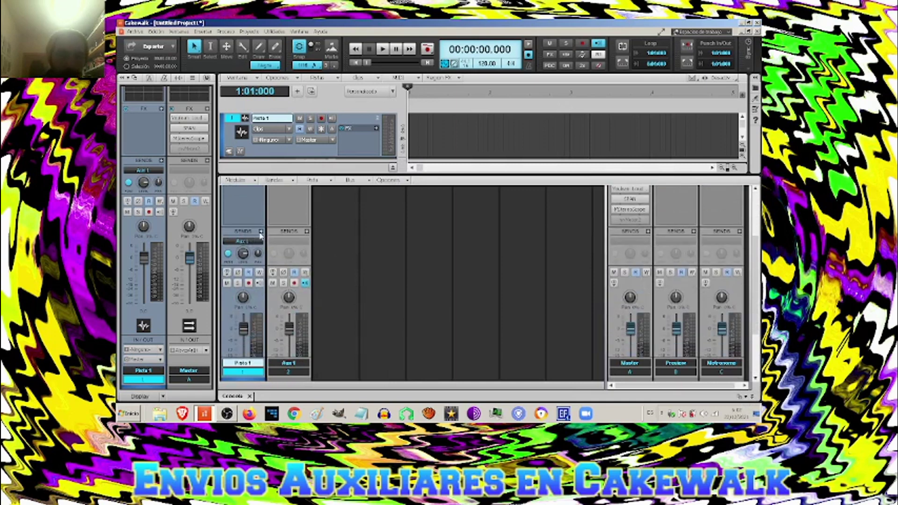
left_click(261, 232)
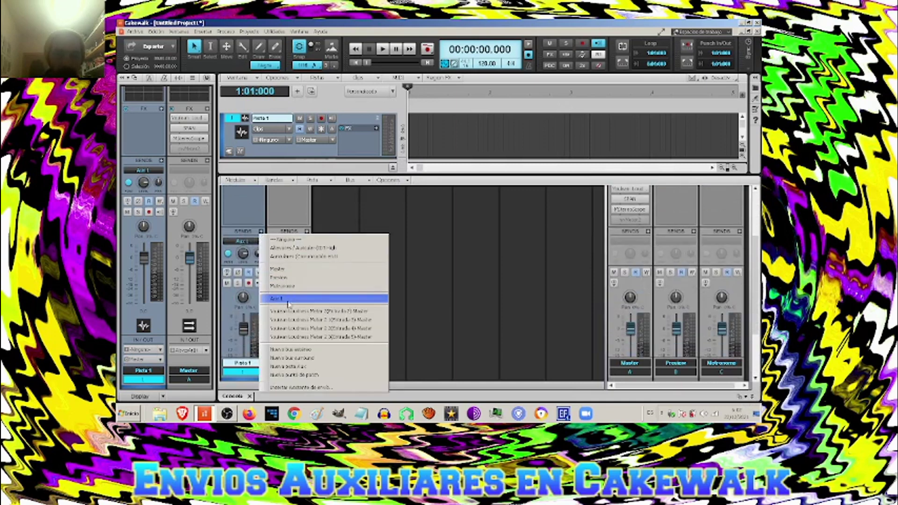
left_click(293, 366)
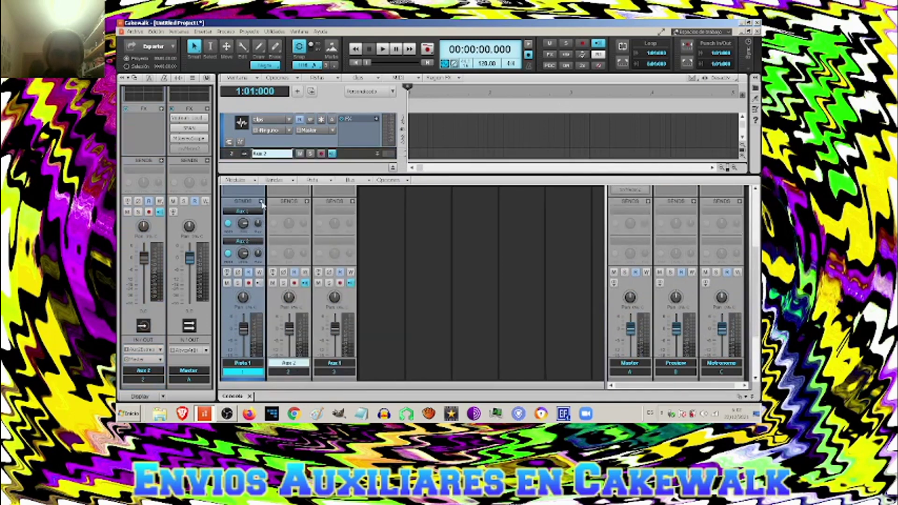
left_click(261, 201)
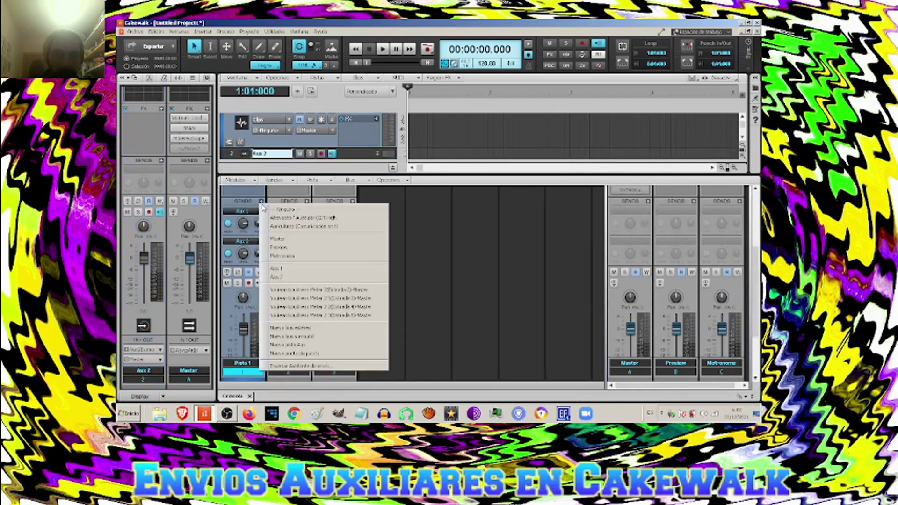
left_click(298, 344)
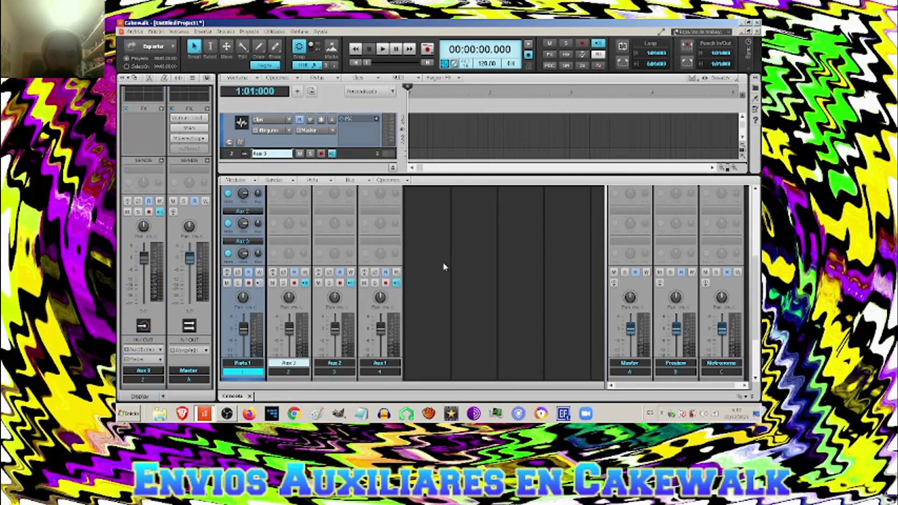
- Add a fourth and a fifth send on Pista 1, each routed to its own new aux track
scroll(445, 269, "up", 5)
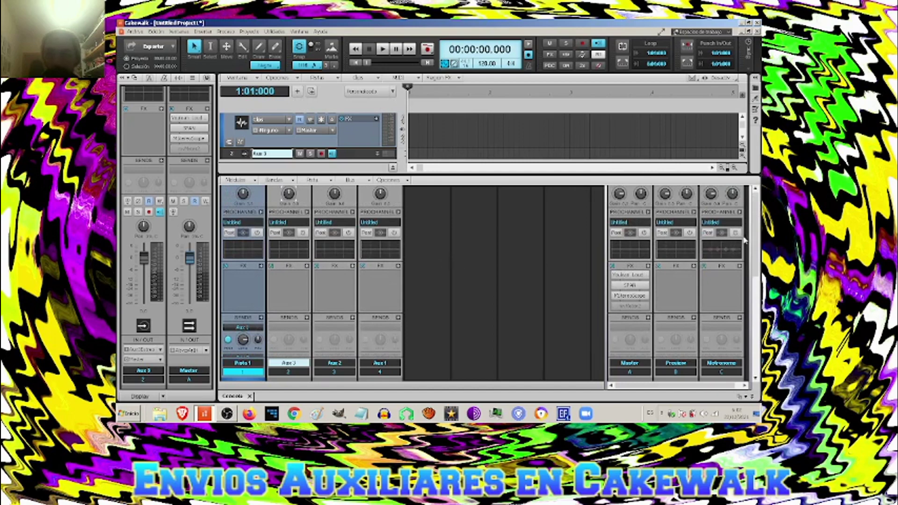
left_click_drag(755, 232, 754, 254)
scroll(754, 254, "up", 2)
scroll(257, 256, "down", 1)
left_click(261, 296)
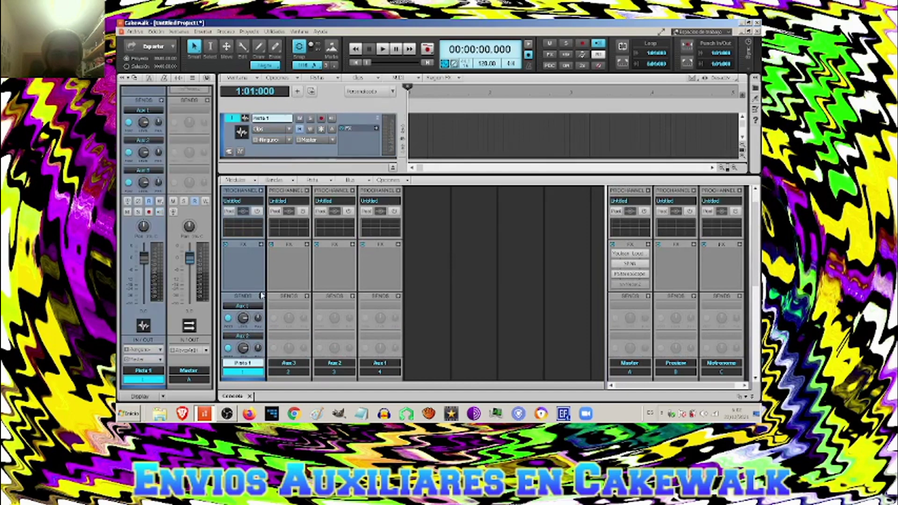
left_click(261, 297)
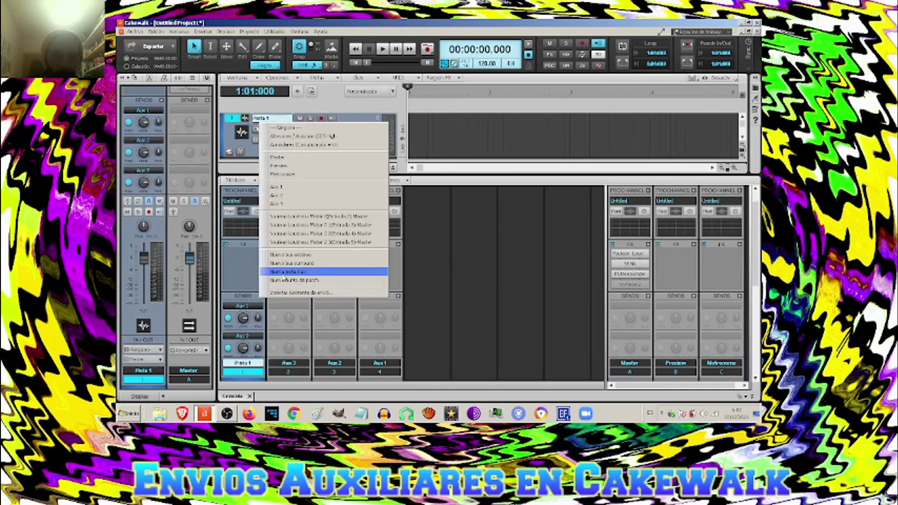
left_click(284, 277)
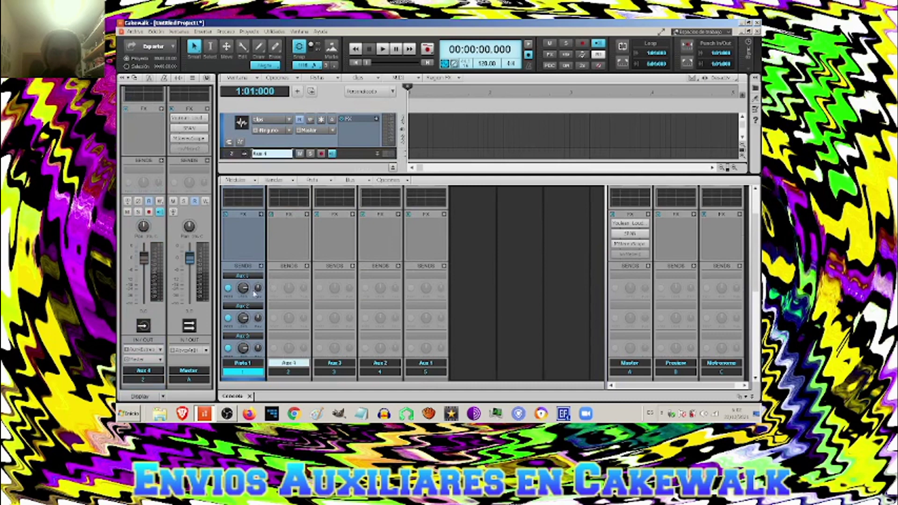
left_click(261, 266)
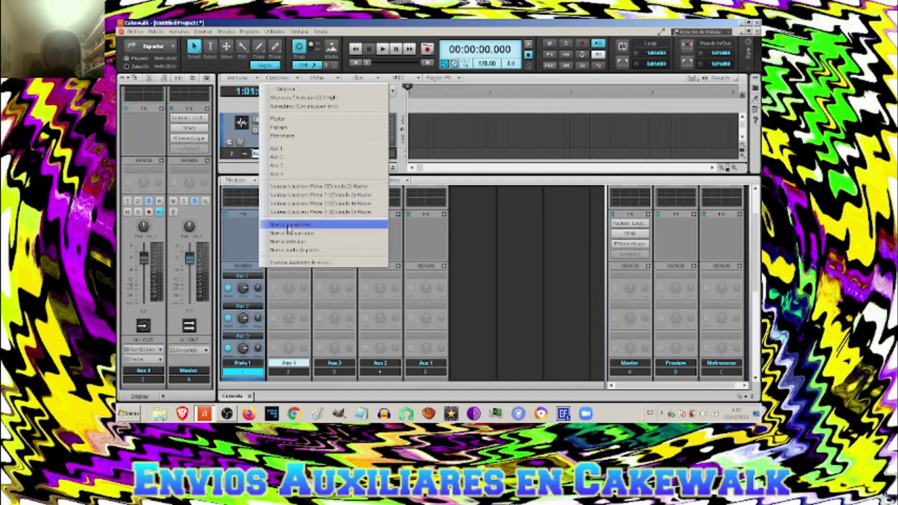
left_click(289, 241)
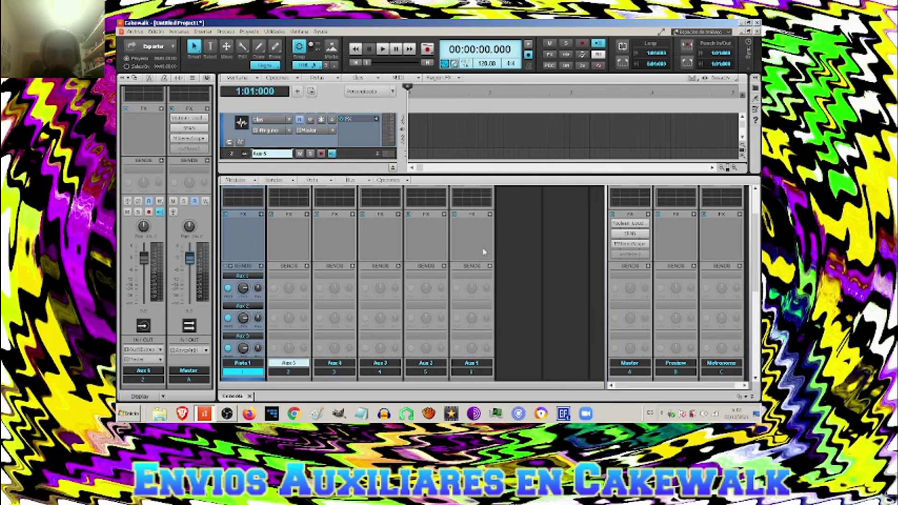
- Remove the sends to Aux 1, Aux 2 and Aux 3 from Pista 1 in the console
scroll(508, 224, "down", 5)
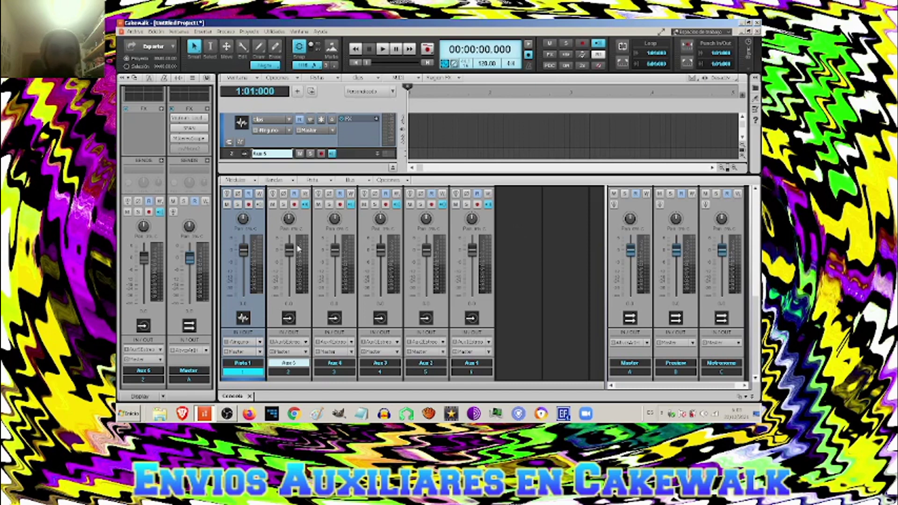
scroll(532, 291, "up", 5)
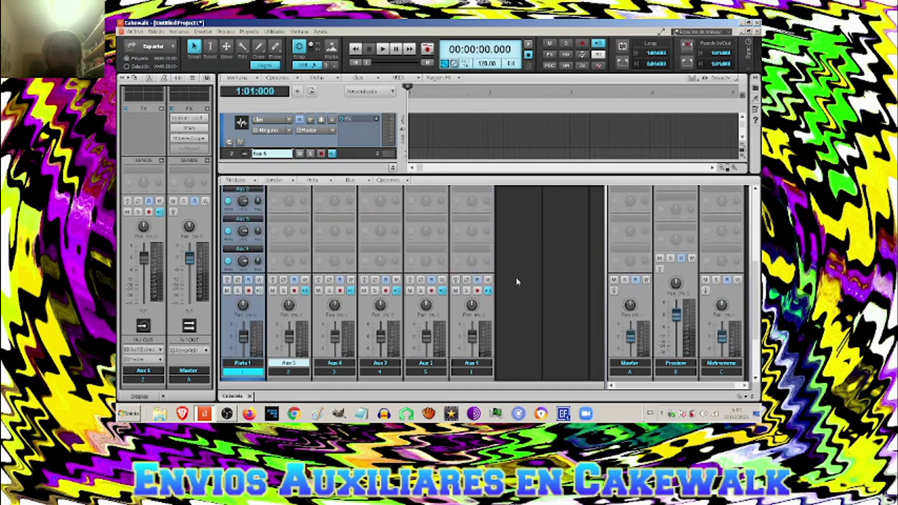
left_click(260, 225)
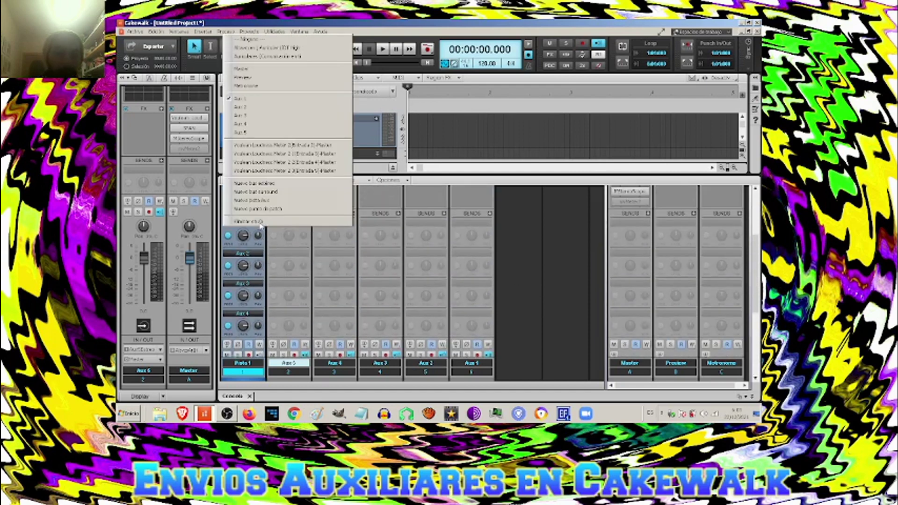
left_click(261, 223)
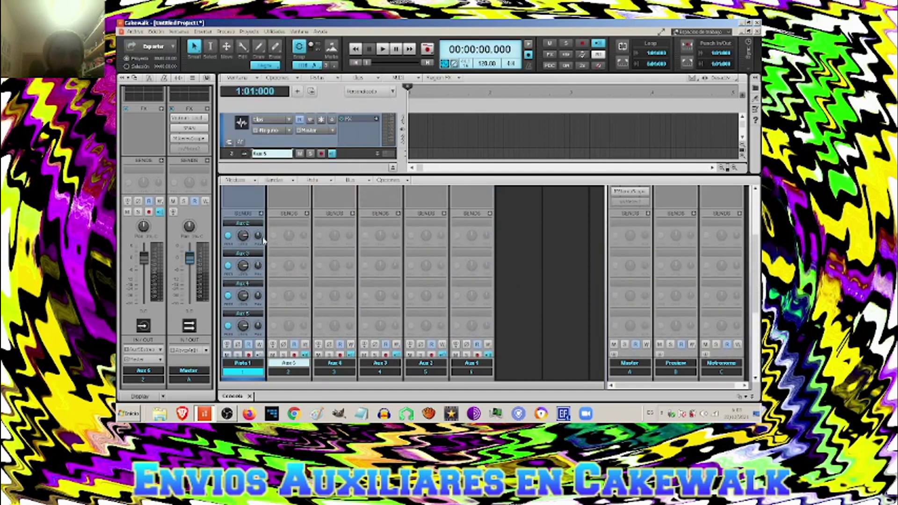
left_click(260, 225)
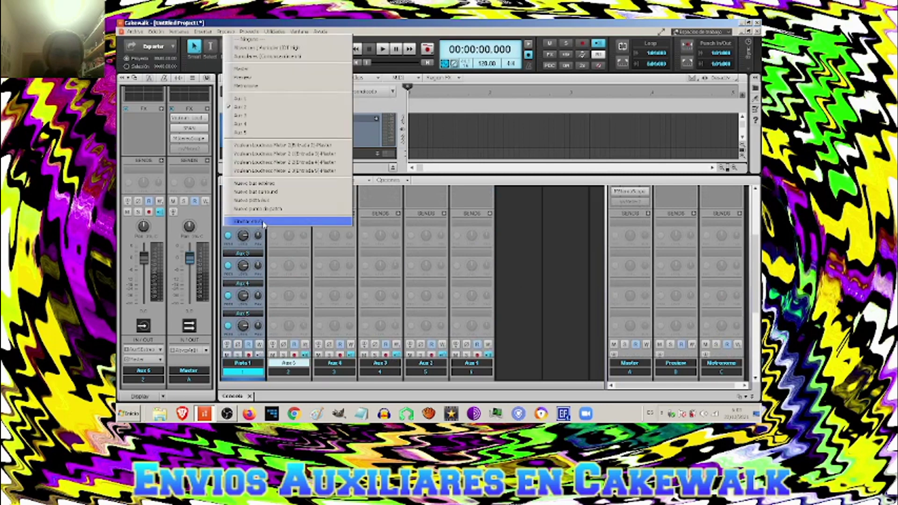
left_click(263, 224)
left_click(261, 253)
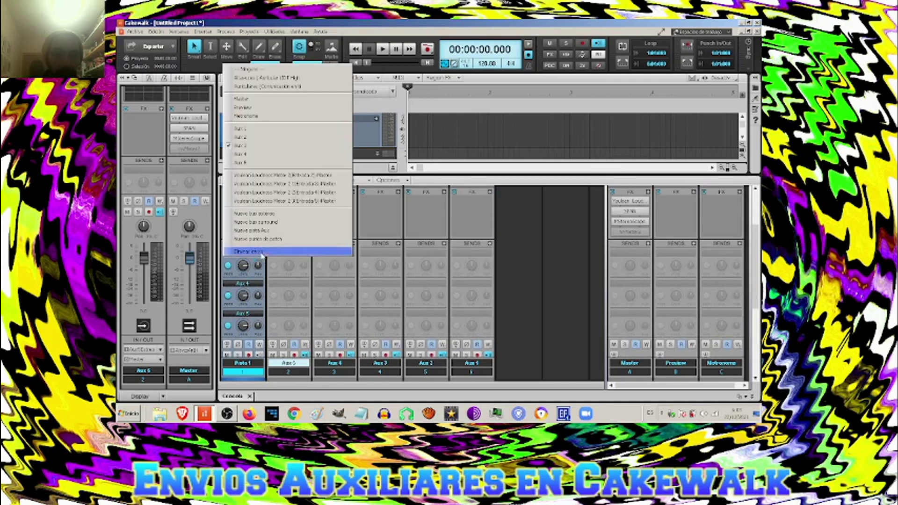
left_click(262, 252)
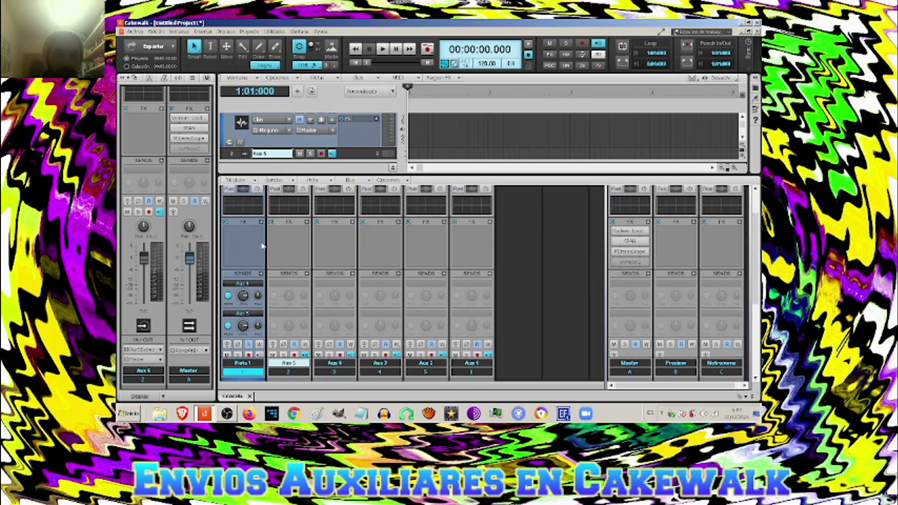
- Remove the remaining sends to Aux 4 and Aux 5 from Pista 1, and check its list of send destinations
left_click(260, 275)
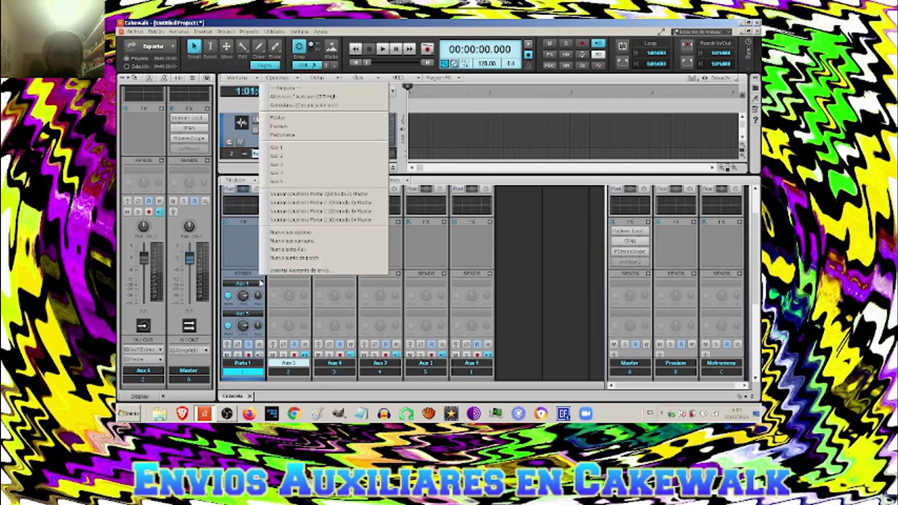
left_click(246, 273)
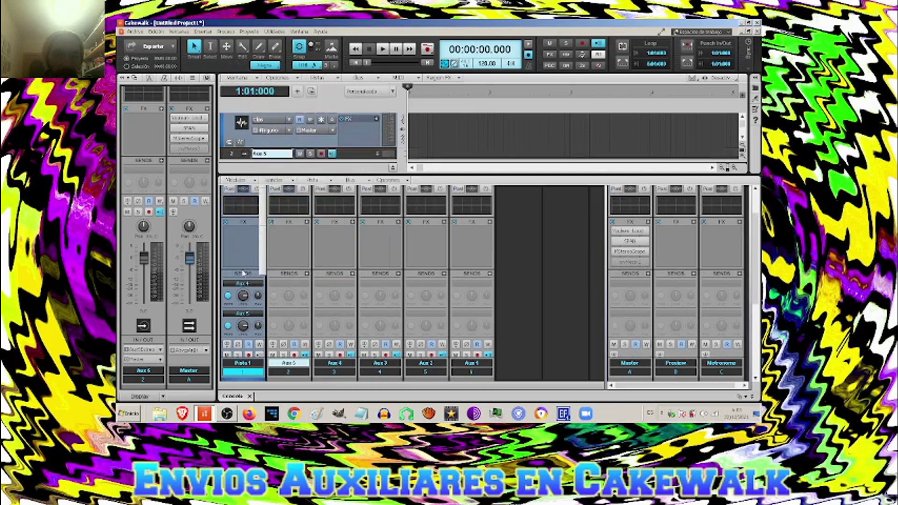
left_click(261, 285)
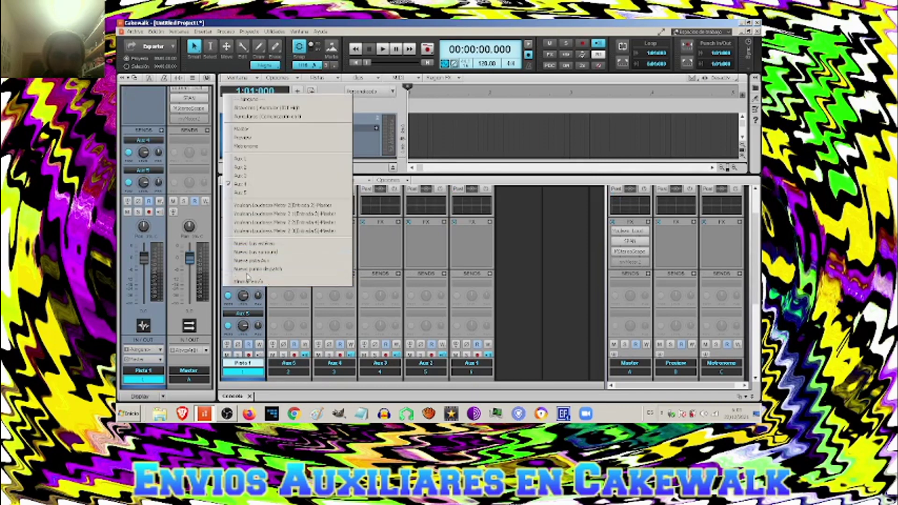
left_click(248, 271)
scroll(259, 306, "down", 2)
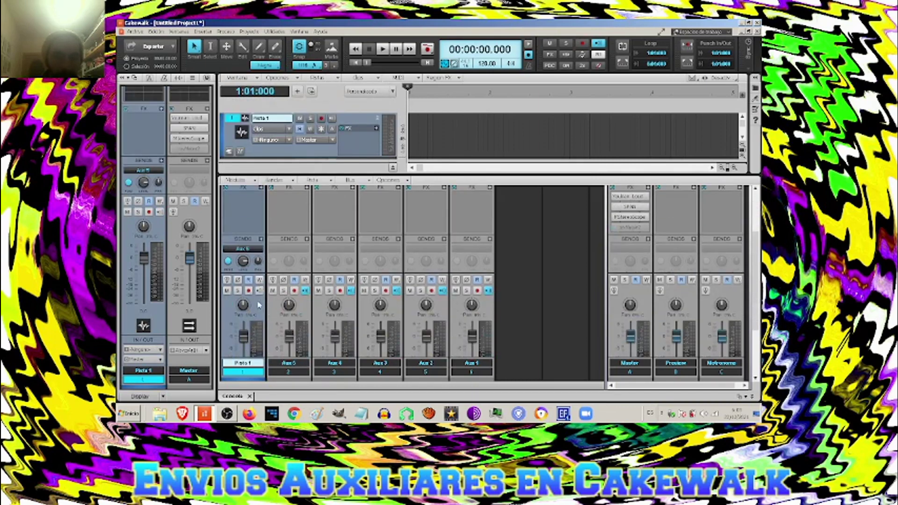
left_click(262, 251)
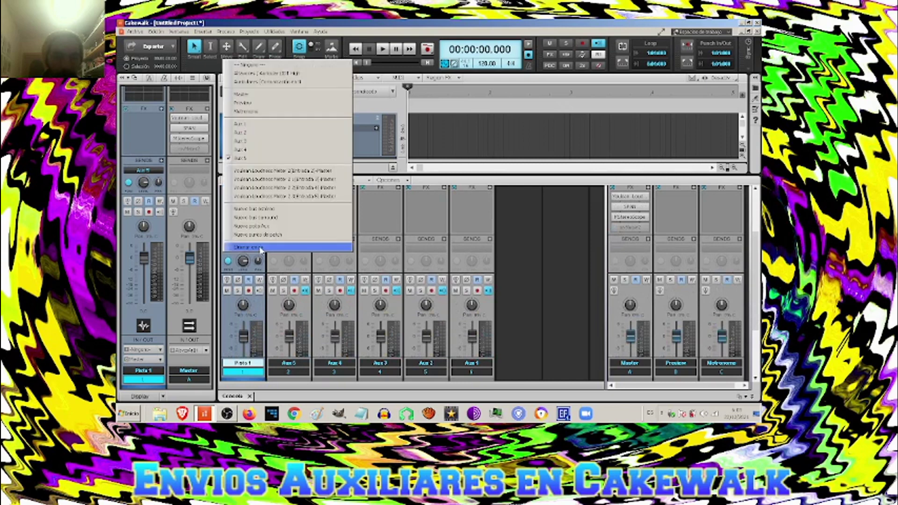
left_click(262, 246)
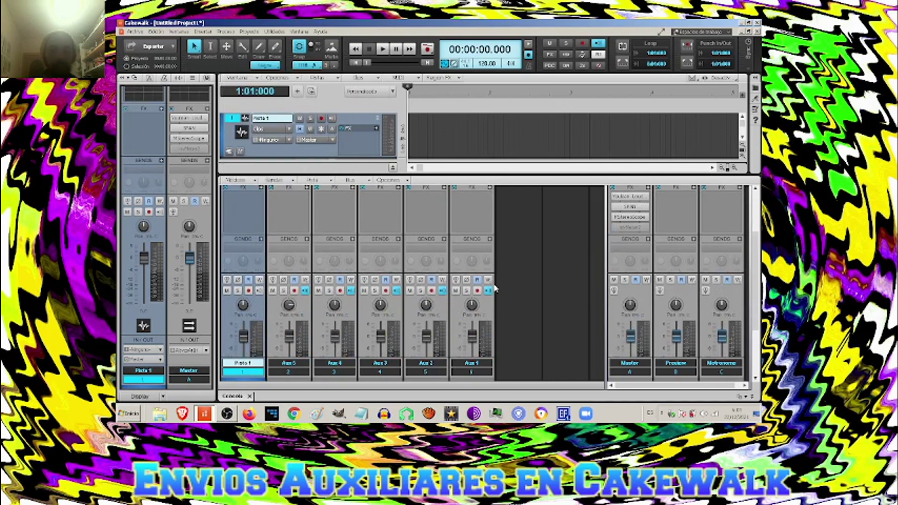
scroll(523, 286, "up", 1)
scroll(523, 286, "up", 3)
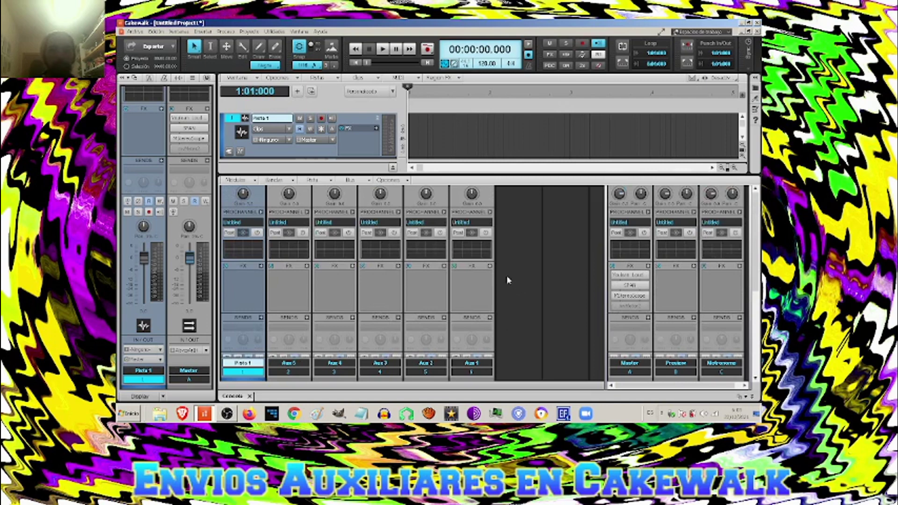
left_click(161, 161)
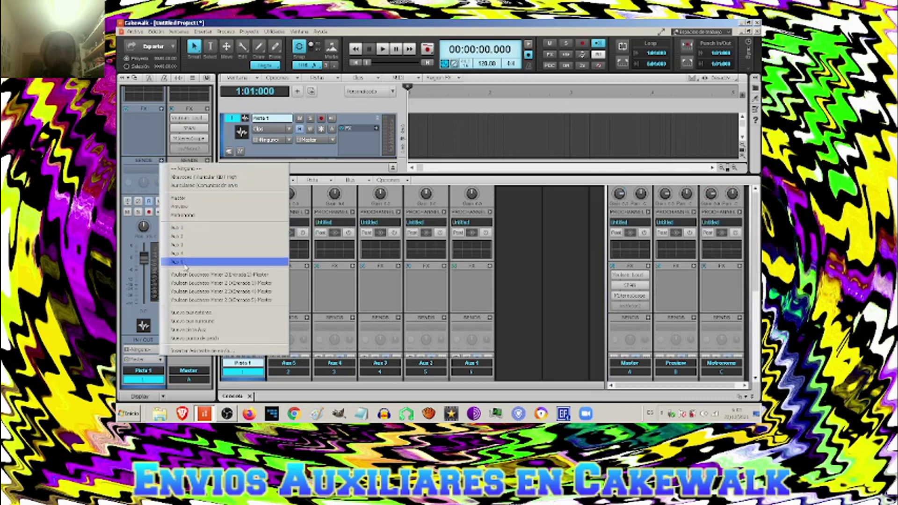
- Rename the Aux 5 track as REV CORTA and the Aux 4 track as REV LARGA
double_click(292, 364)
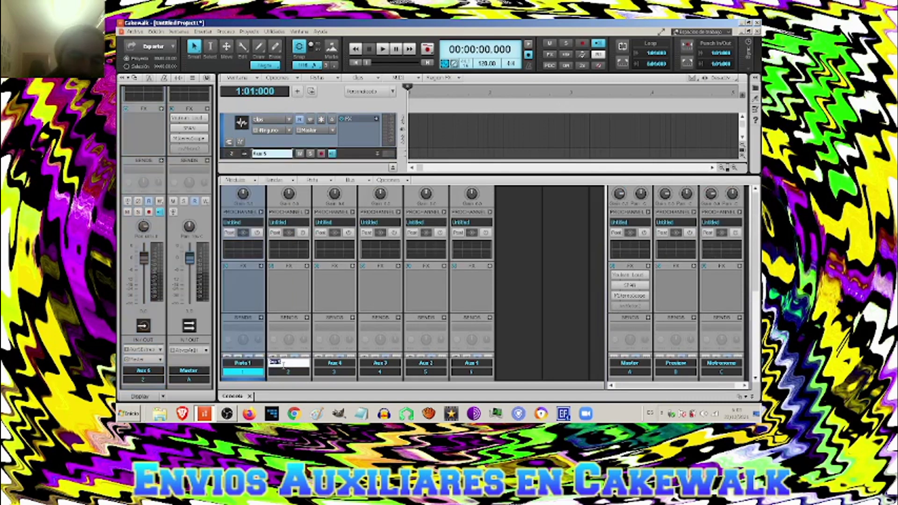
type("REV CORTA")
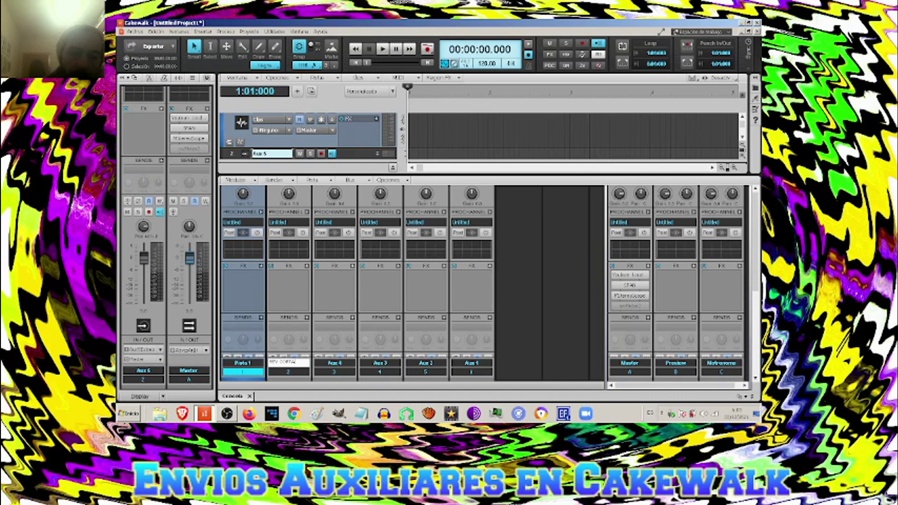
key("Return")
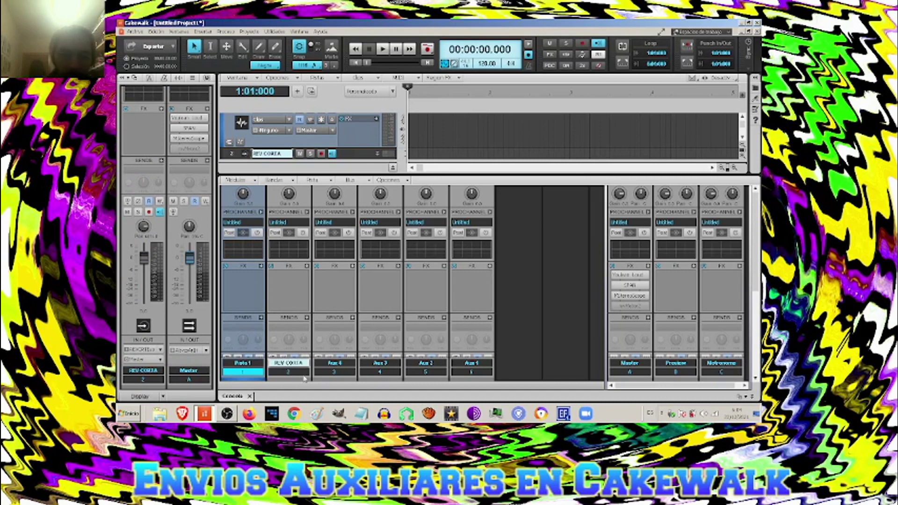
double_click(335, 363)
type("REV LARGA")
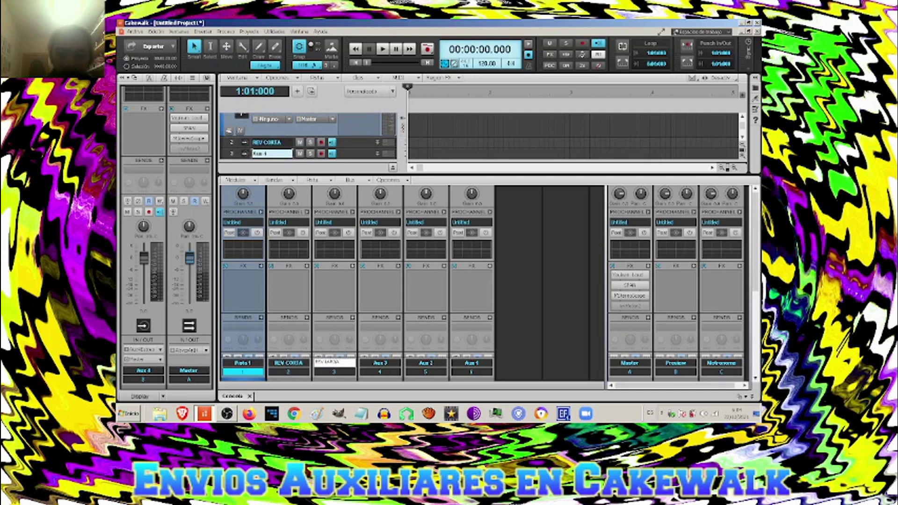
- Rename the Aux 3 track as DELAY CORCH and the Aux 2 track as DELAY DE NEGRAS
double_click(362, 363)
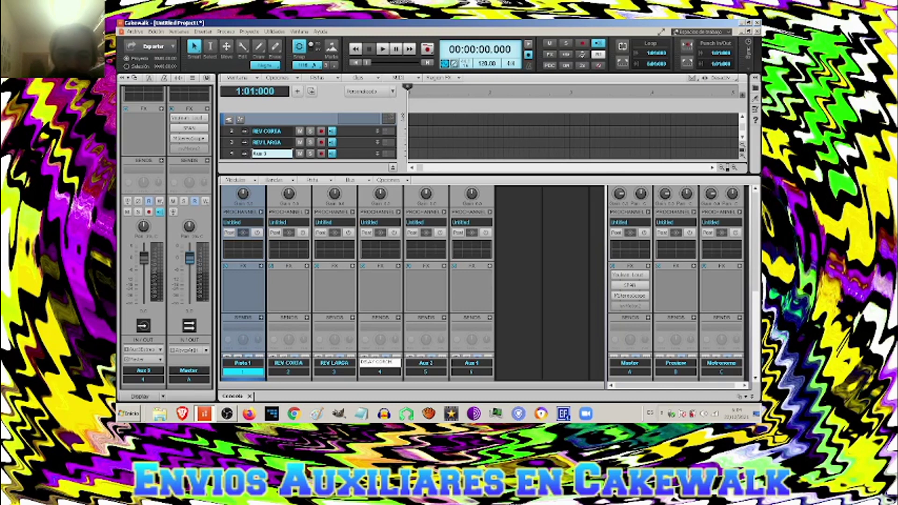
key("Return")
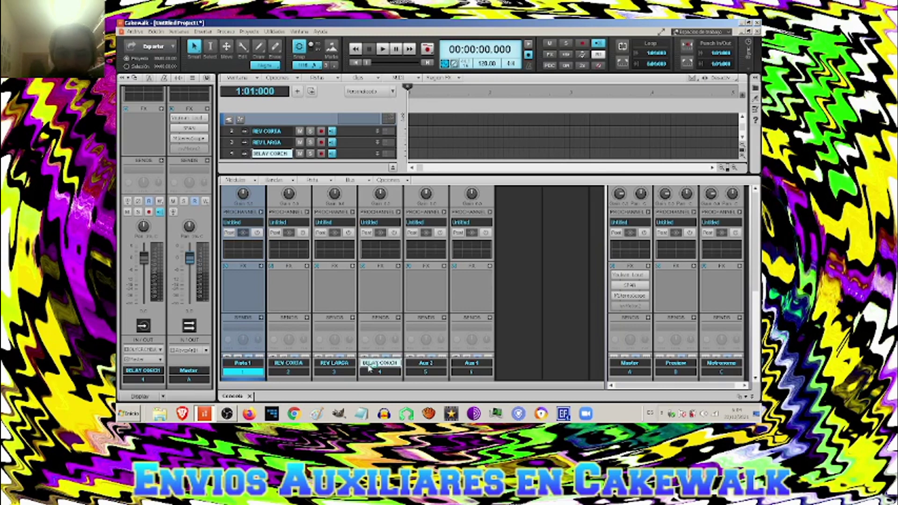
double_click(418, 364)
type("DELAY DE")
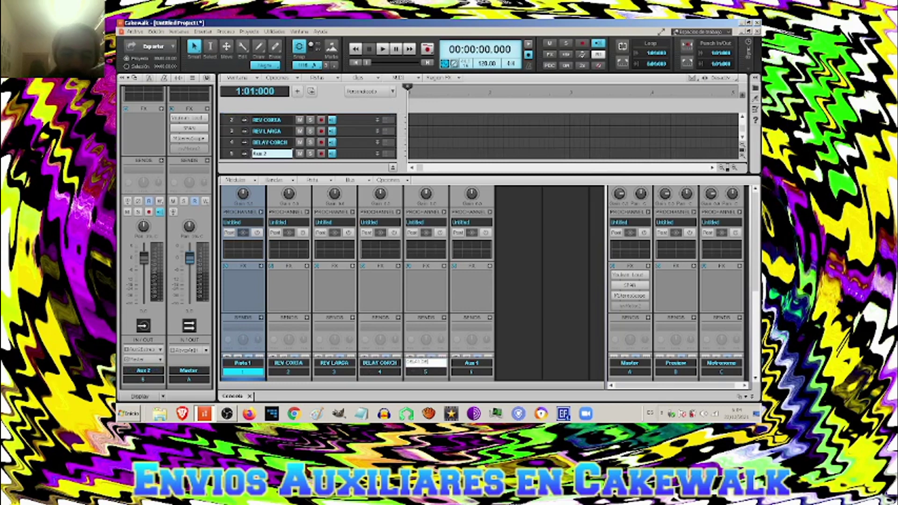
key("Return")
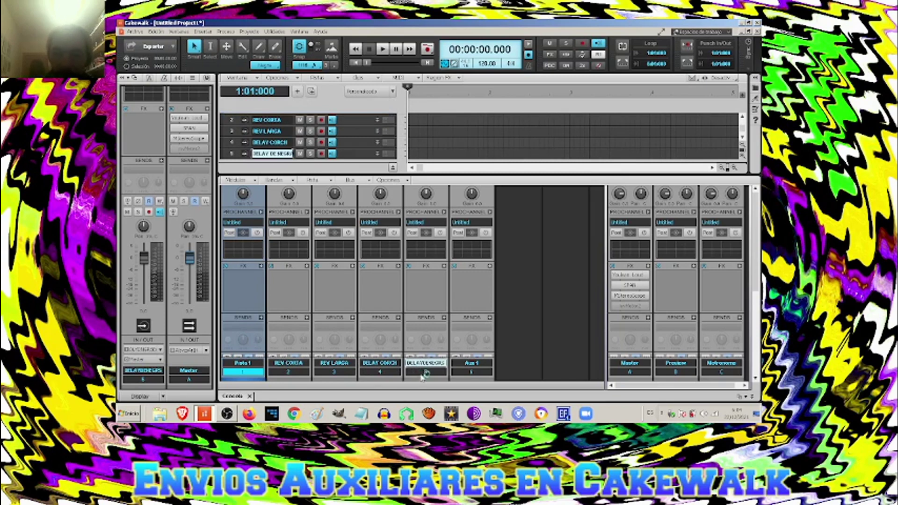
- Rename the Aux 1 track as COMODIN
double_click(457, 364)
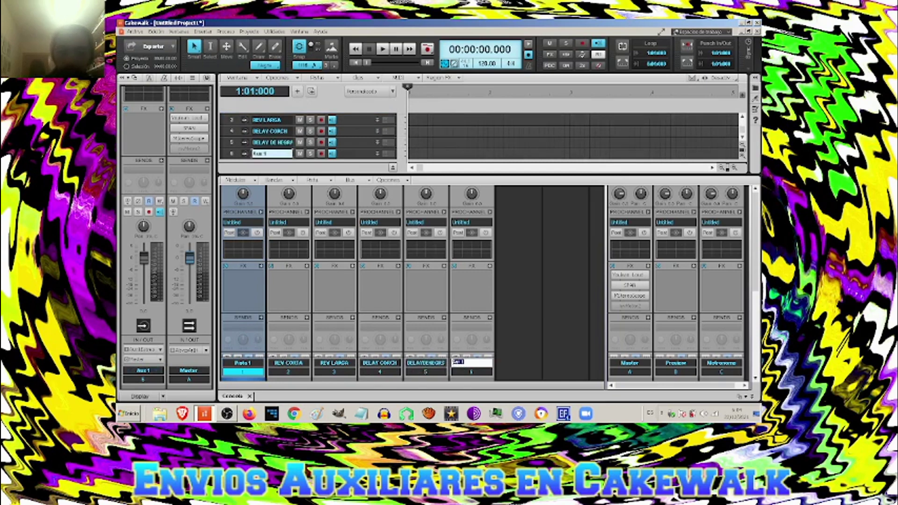
type("CORO DO")
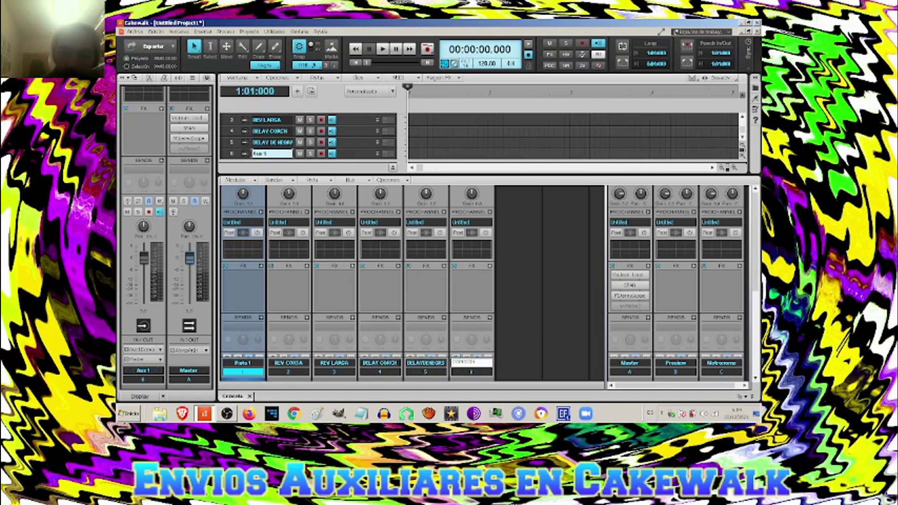
key("Escape")
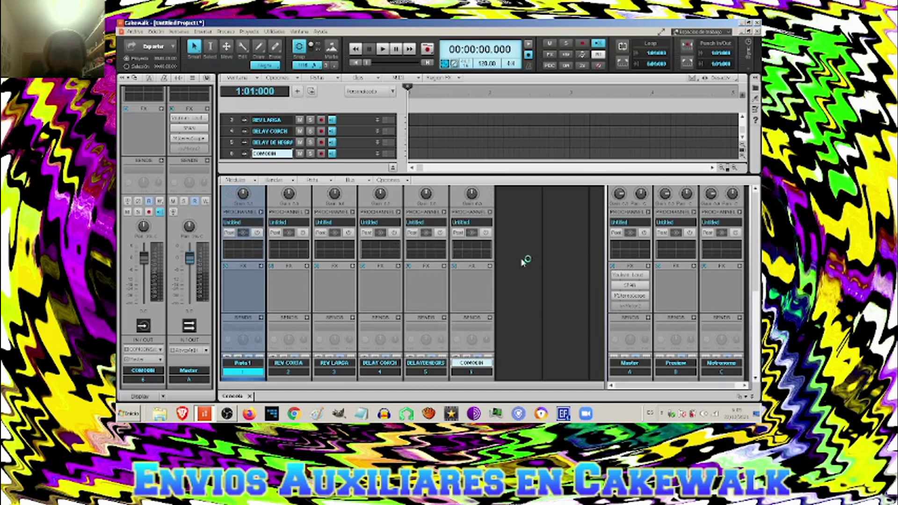
- Select the REV CORTA track and browse the audio effect categories that can be inserted in its FX rack
left_click(283, 302)
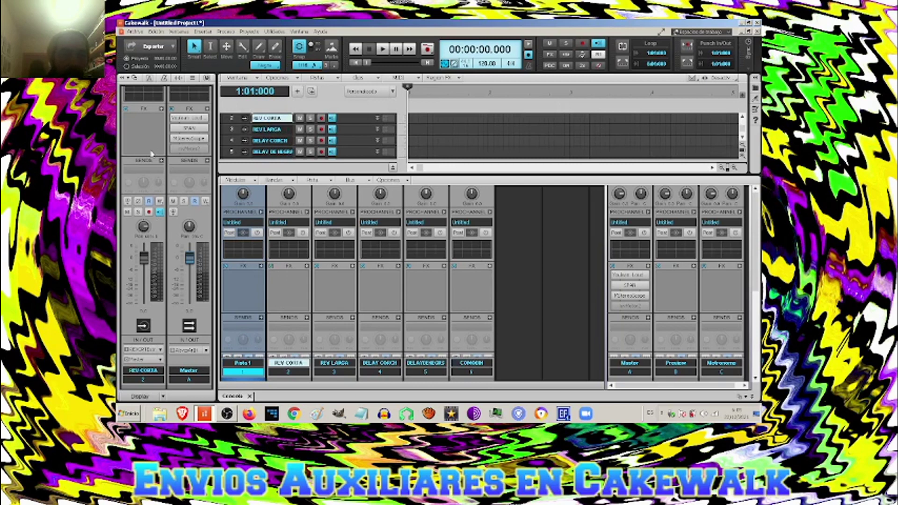
left_click(161, 109)
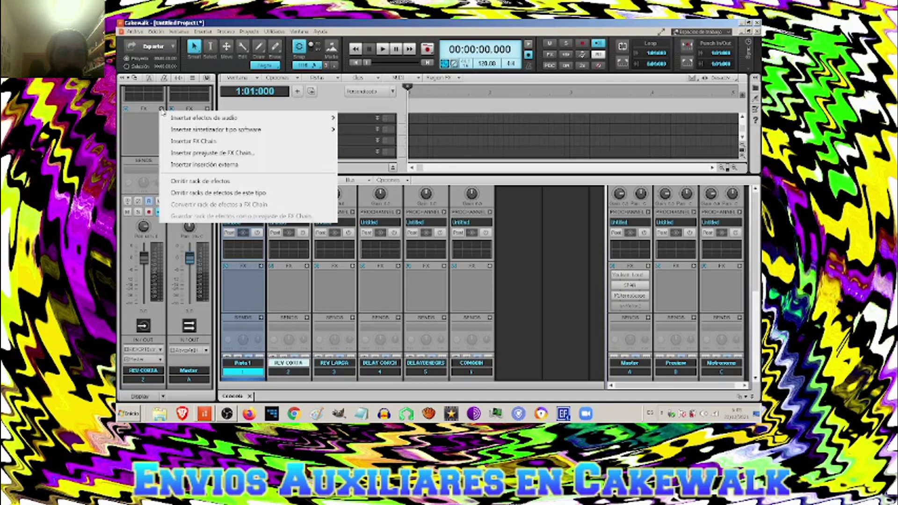
mouse_move(225, 120)
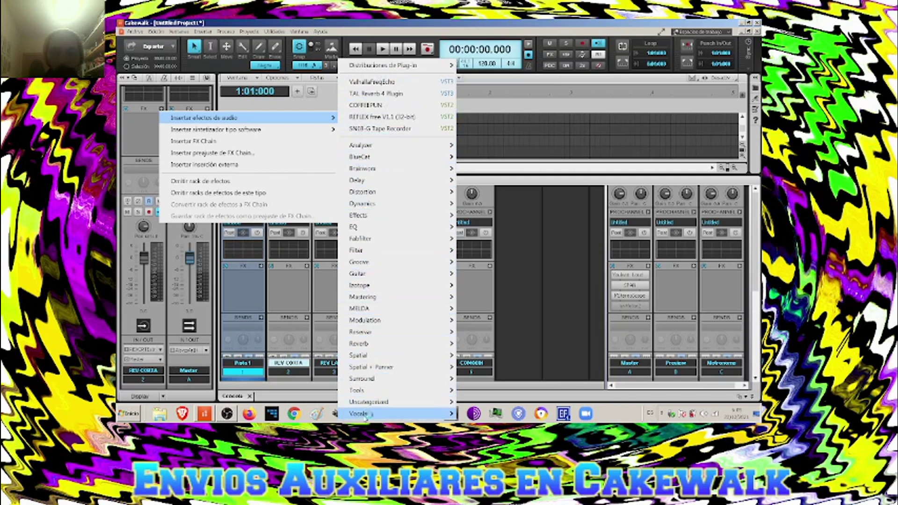
mouse_move(365, 395)
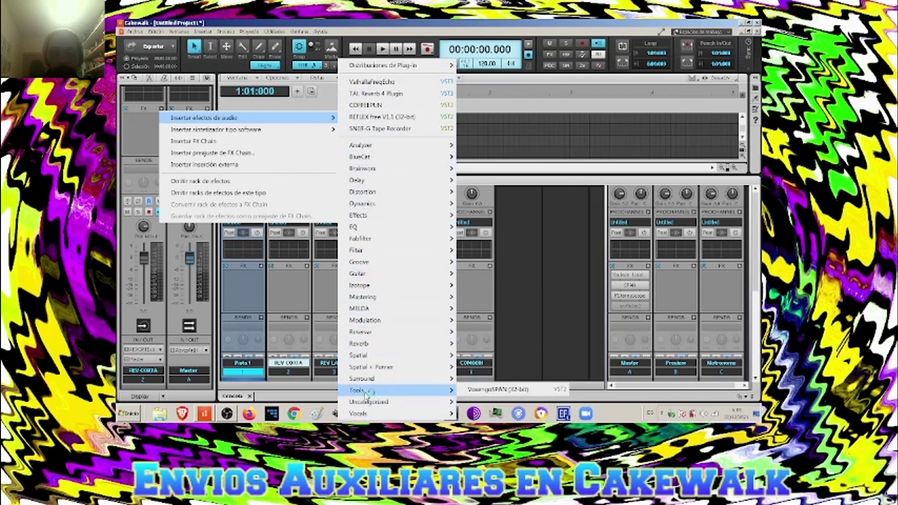
mouse_move(370, 415)
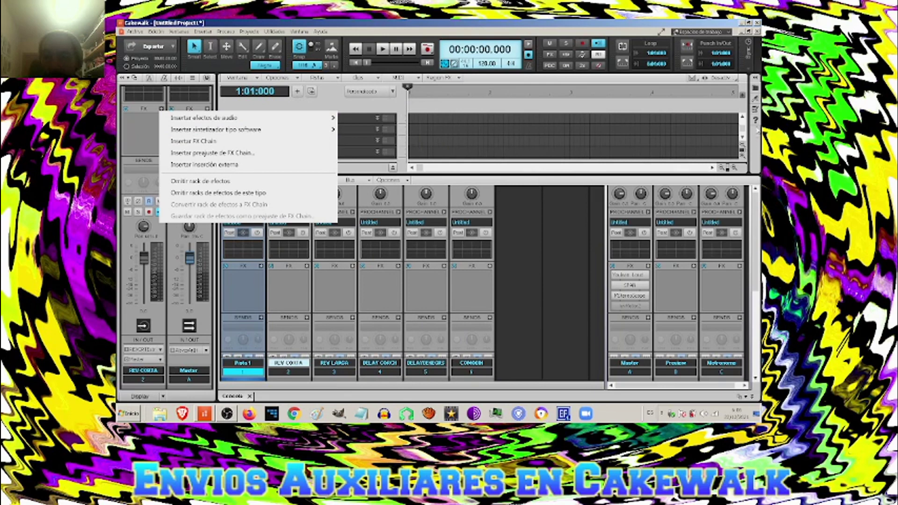
left_click(757, 80)
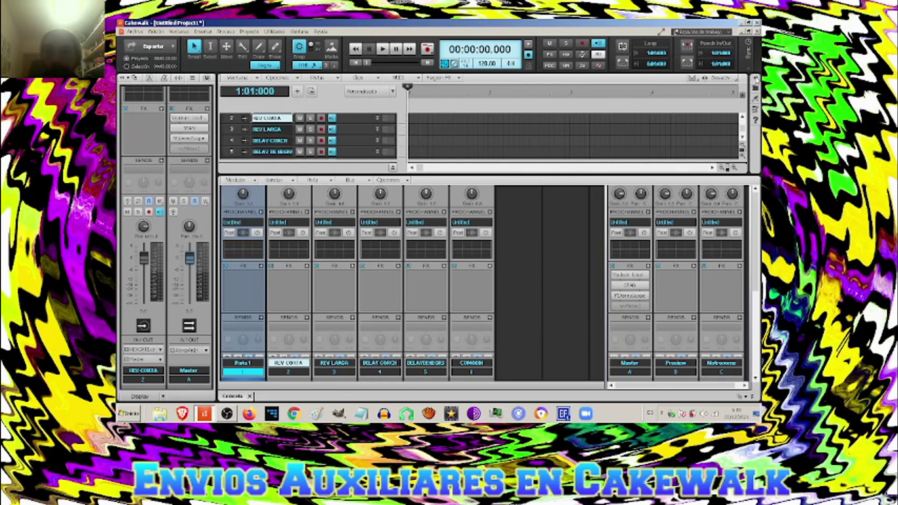
- Find TAL Reverb 4 by searching the plug-in browser for REV, insert it on the REV CORTA track, and show the console again
left_click(756, 79)
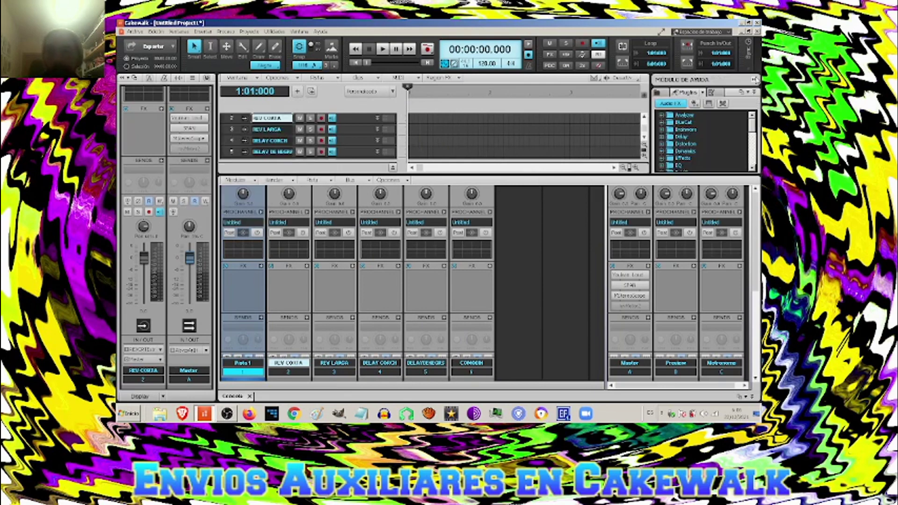
left_click(751, 396)
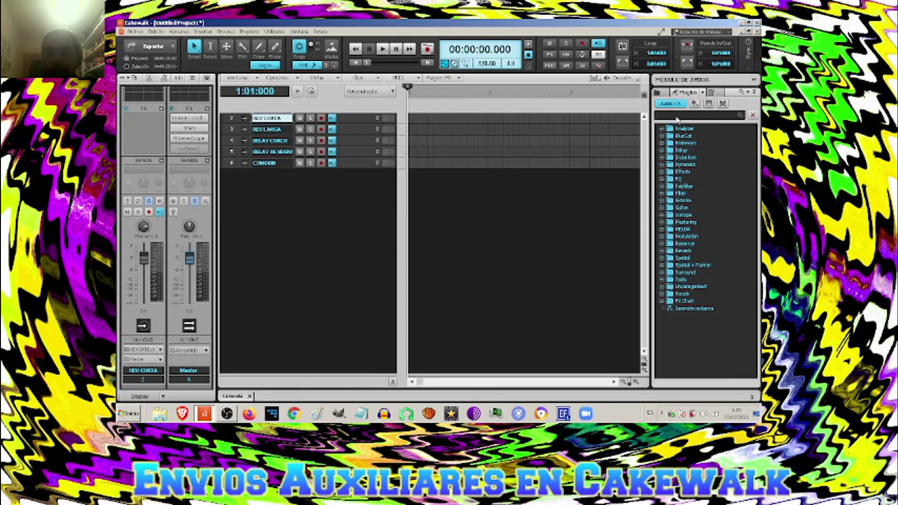
left_click(676, 117)
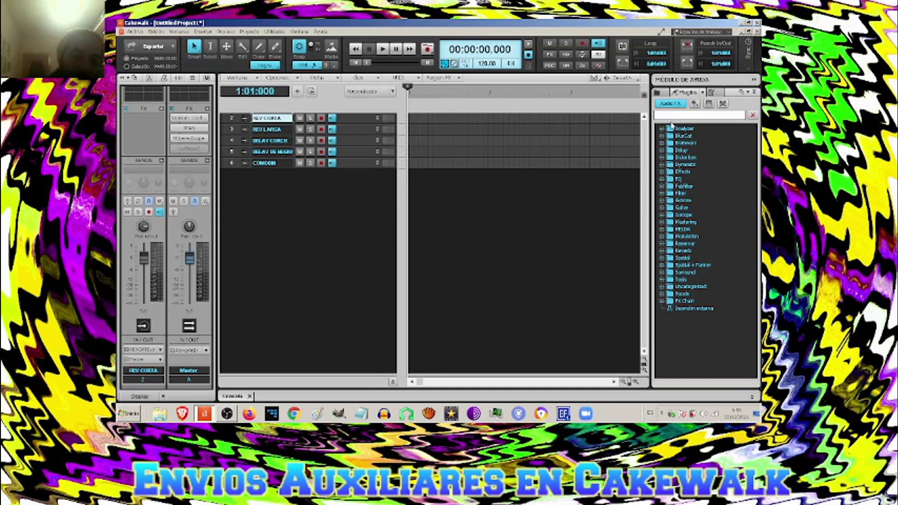
type("REV")
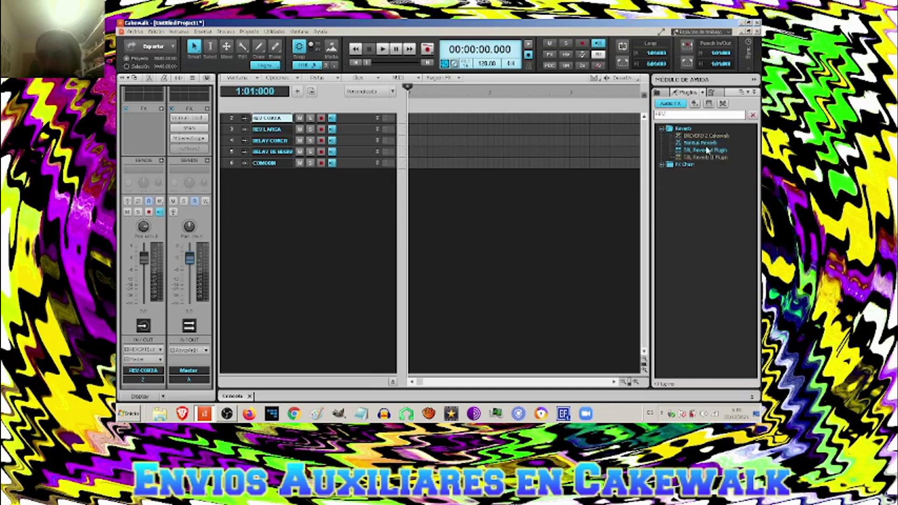
left_click_drag(706, 150, 130, 121)
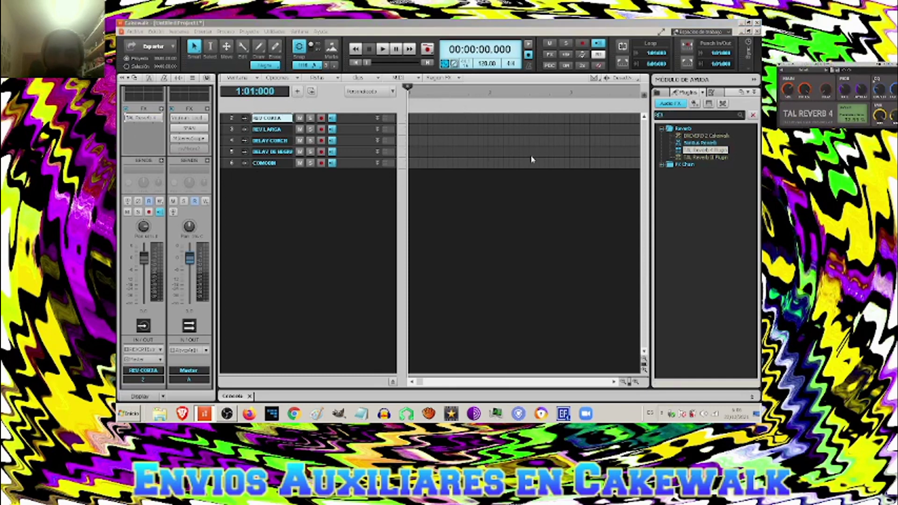
left_click(610, 104)
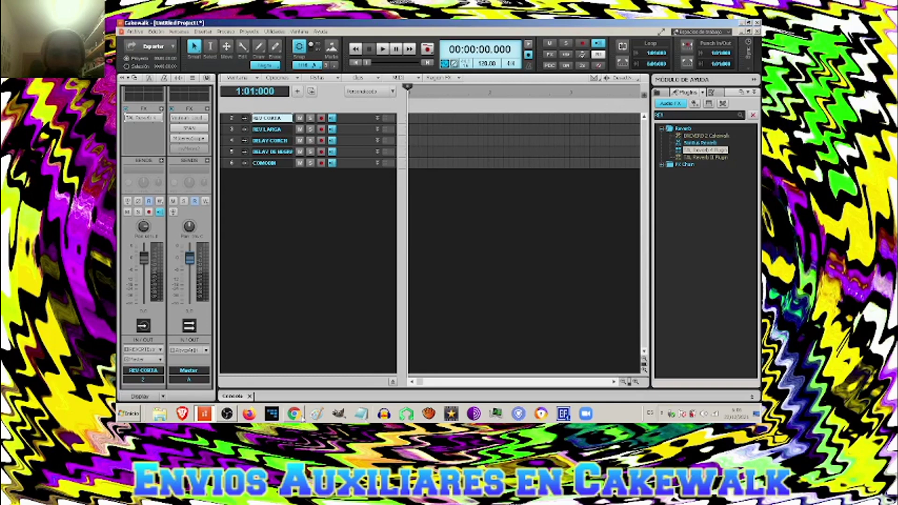
left_click(753, 397)
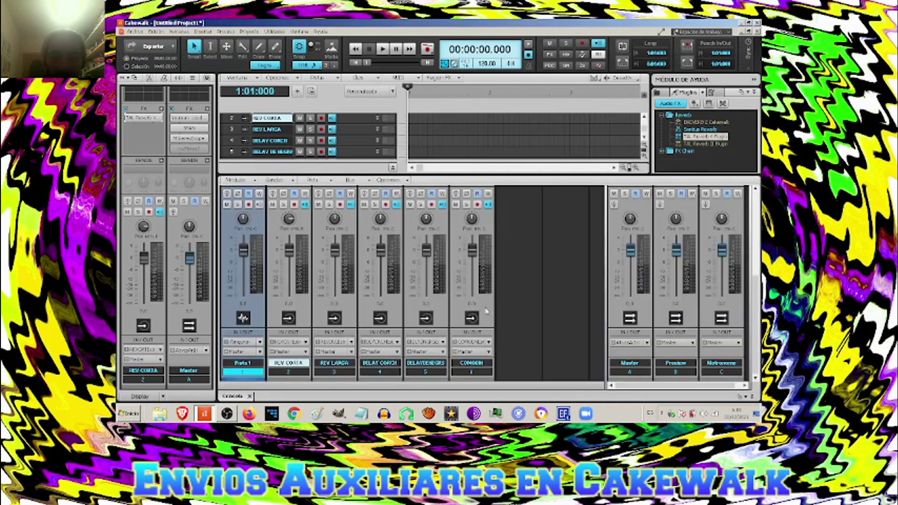
scroll(517, 291, "up", 5)
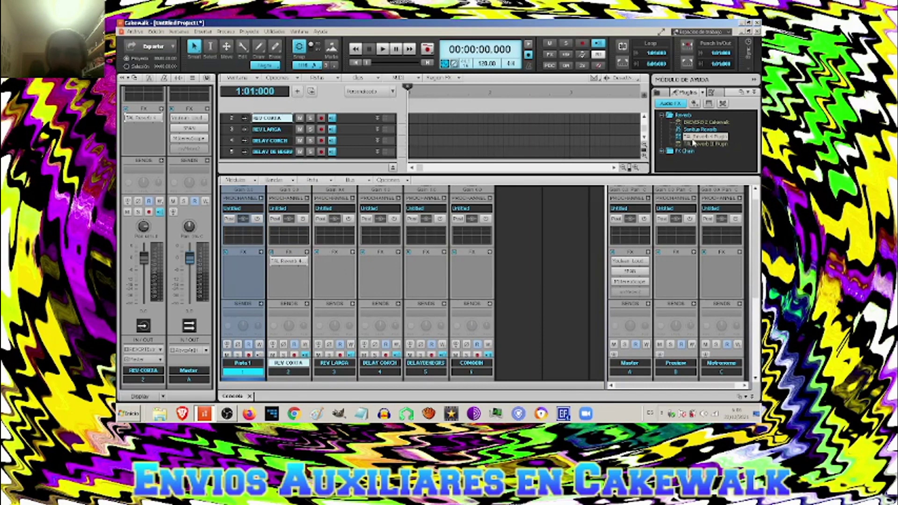
left_click_drag(696, 139, 327, 260)
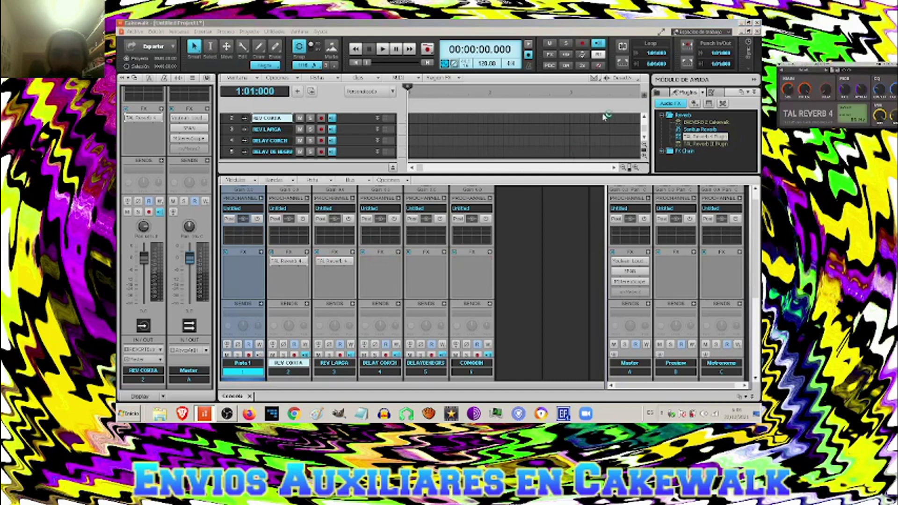
right_click(333, 262)
left_click(353, 117)
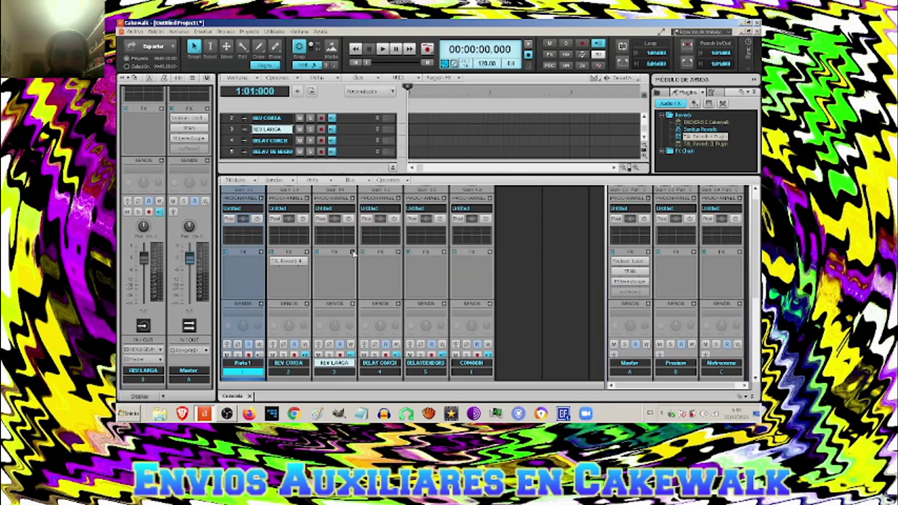
- Insert the TAL Reverb 4 audio effect from the recent plug-ins in the REV LARGA track's FX rack and close its window
left_click(353, 252)
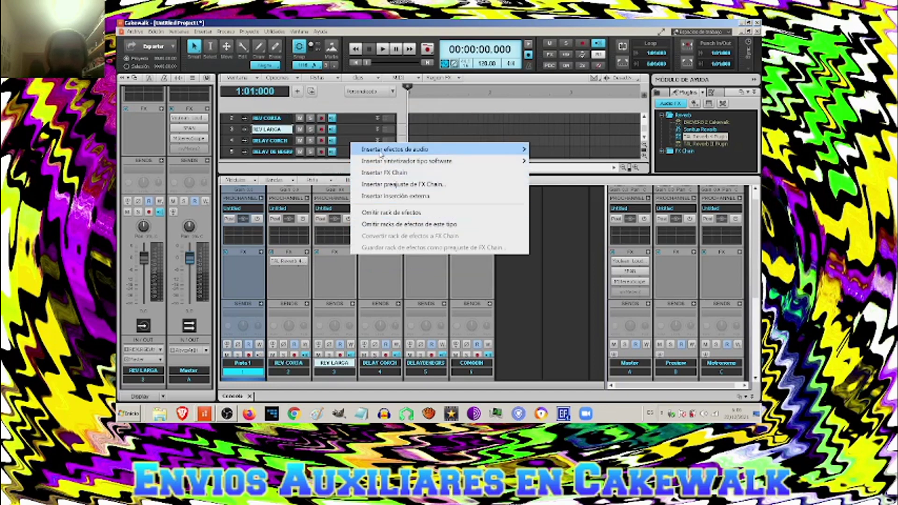
mouse_move(405, 154)
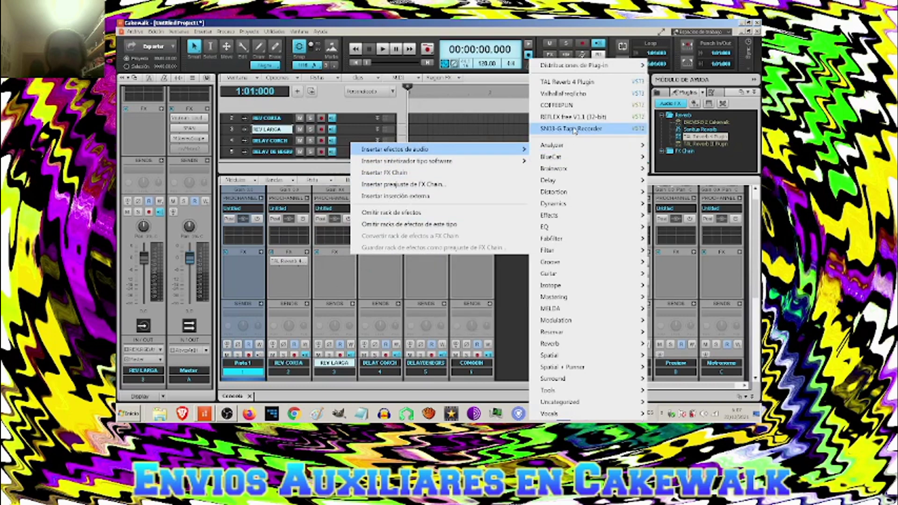
left_click(571, 82)
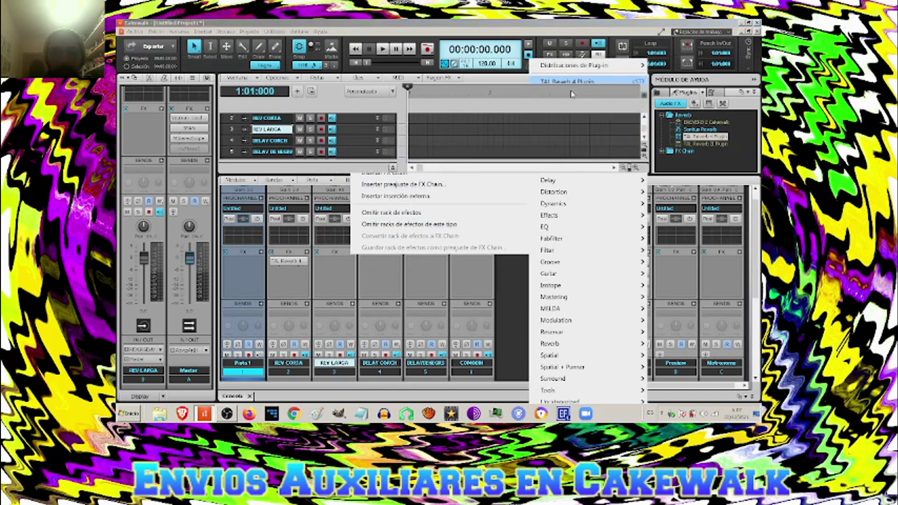
left_click(609, 108)
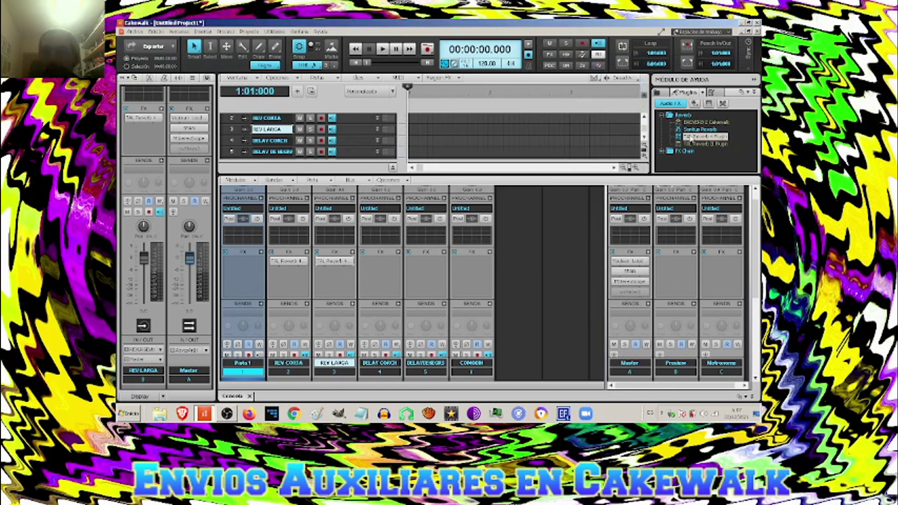
- Replace the REV filter in the plug-in browser with a search for VALH
left_click(752, 397)
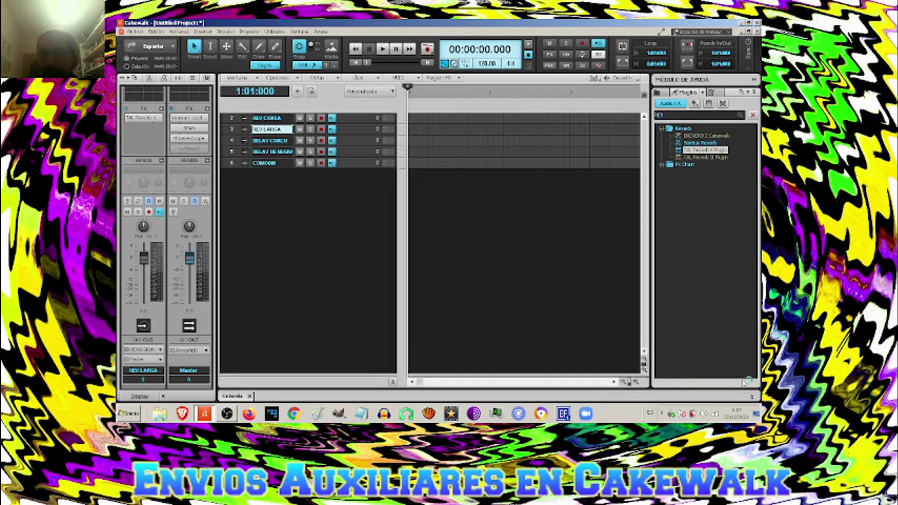
left_click(752, 397)
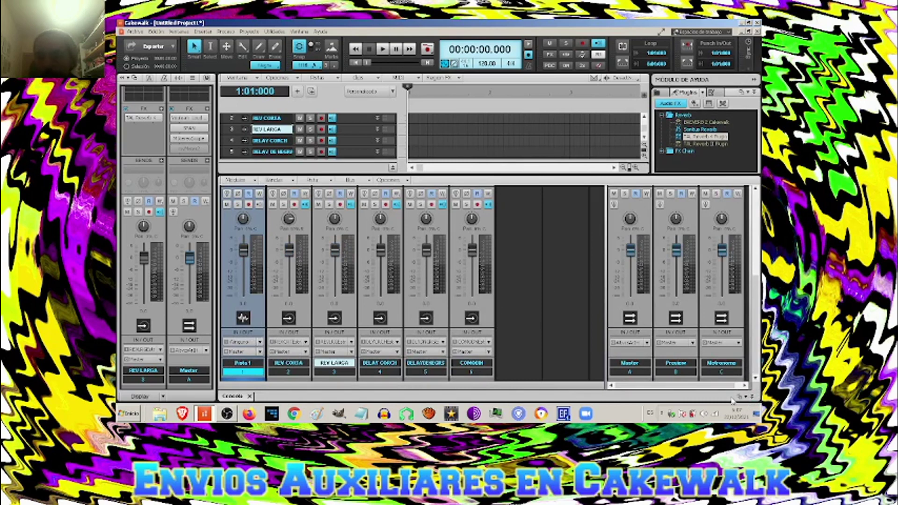
left_click(752, 397)
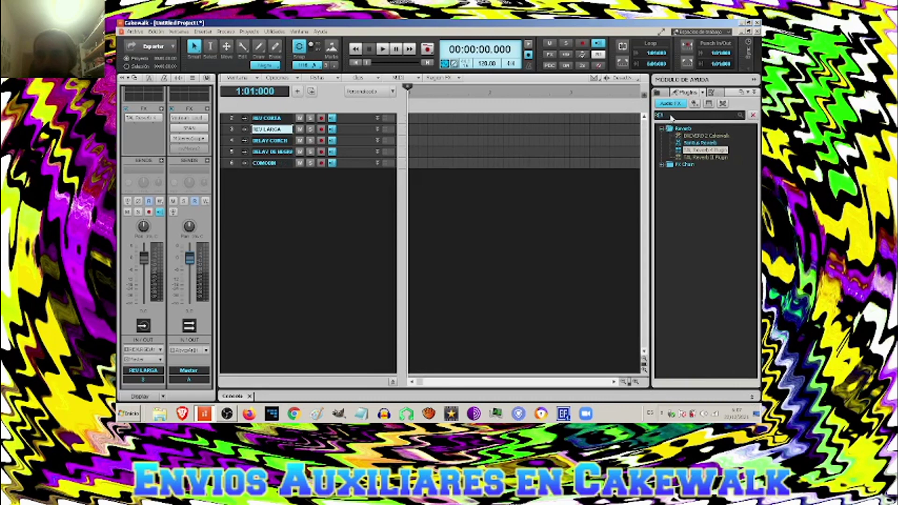
left_click(752, 114)
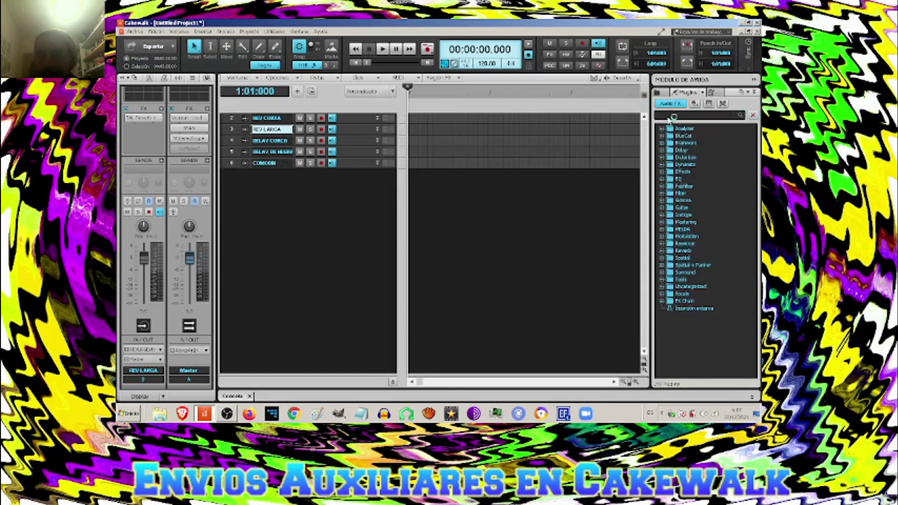
left_click(672, 117)
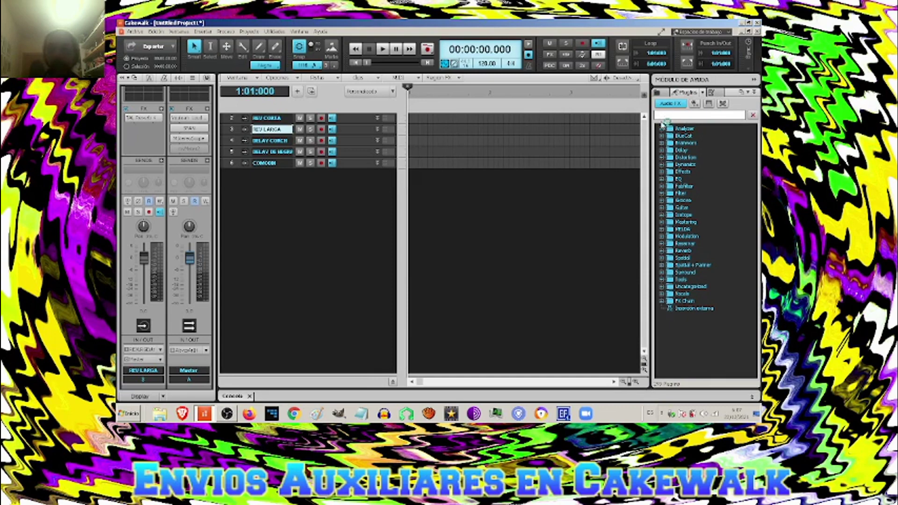
type("AUX")
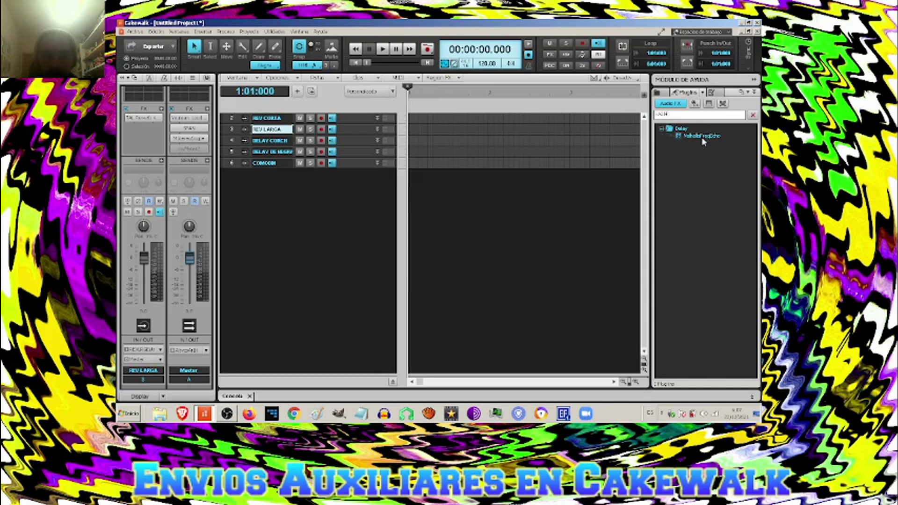
- Insert ValhallaFreqEcho from the plug-in browser in the DELAY CORCH track's FX rack and close its window
left_click(752, 397)
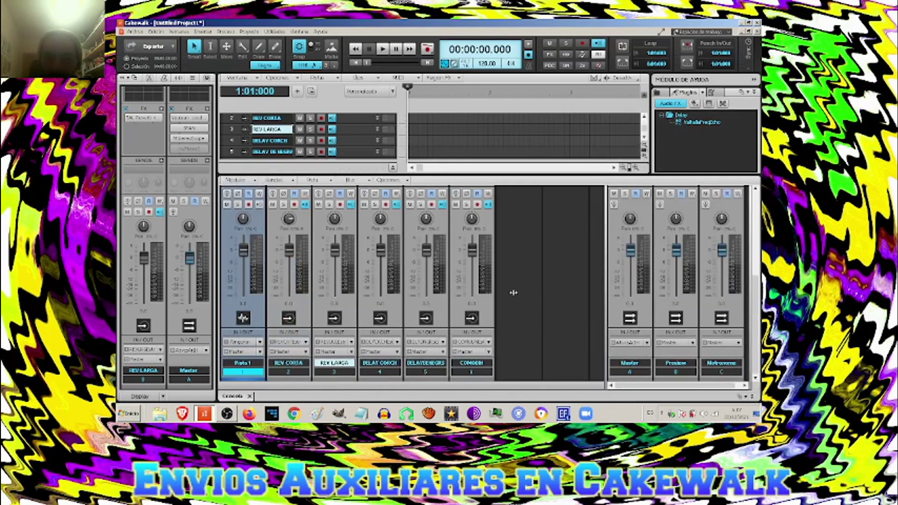
scroll(515, 287, "up", 3)
scroll(515, 286, "up", 2)
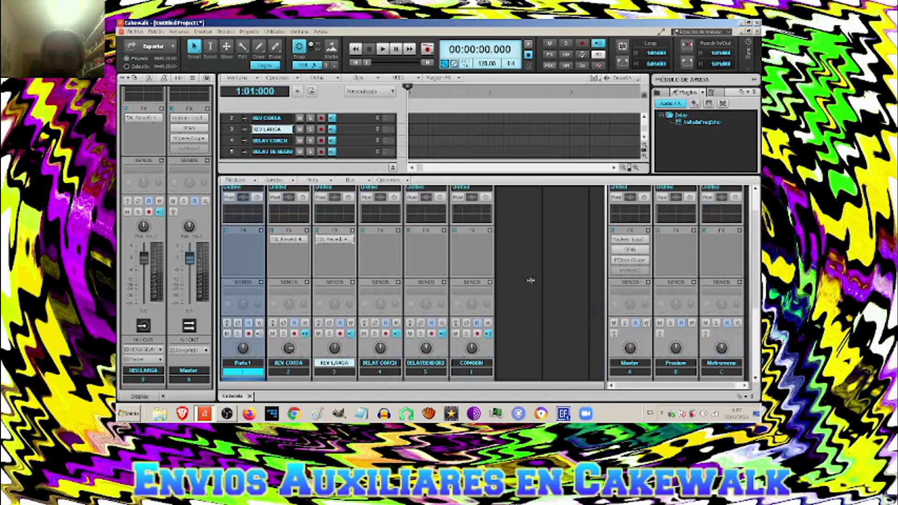
left_click_drag(695, 127, 367, 244)
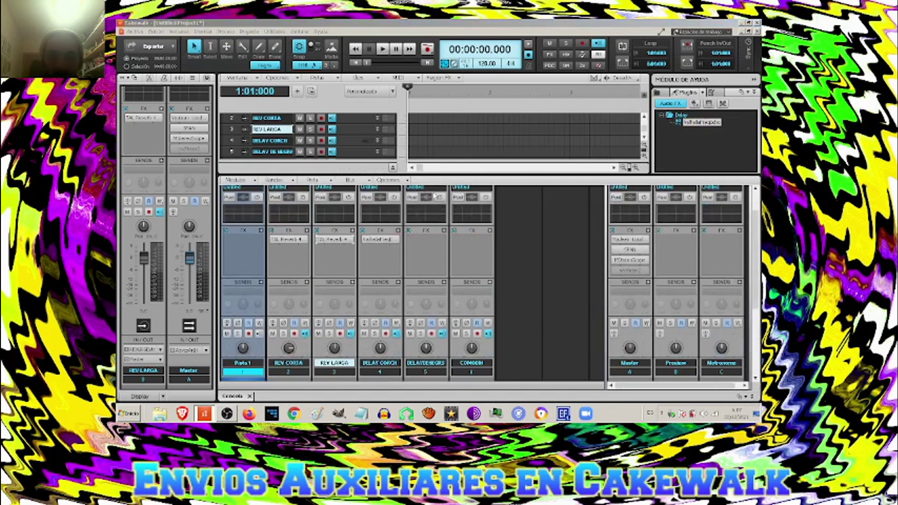
left_click(527, 106)
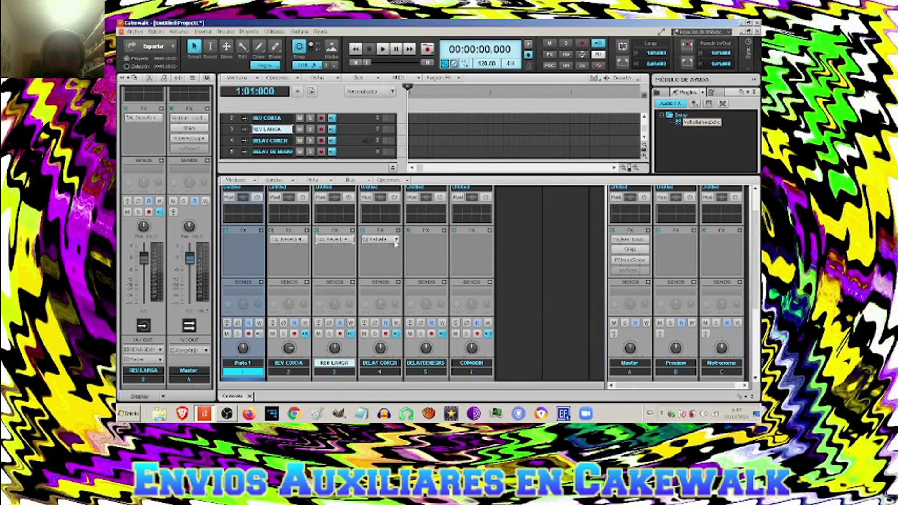
- Insert the ValhallaFreqEcho audio effect from the recent plug-ins on the DELAY DE NEGRAS track and close its window
right_click(444, 230)
mouse_move(427, 132)
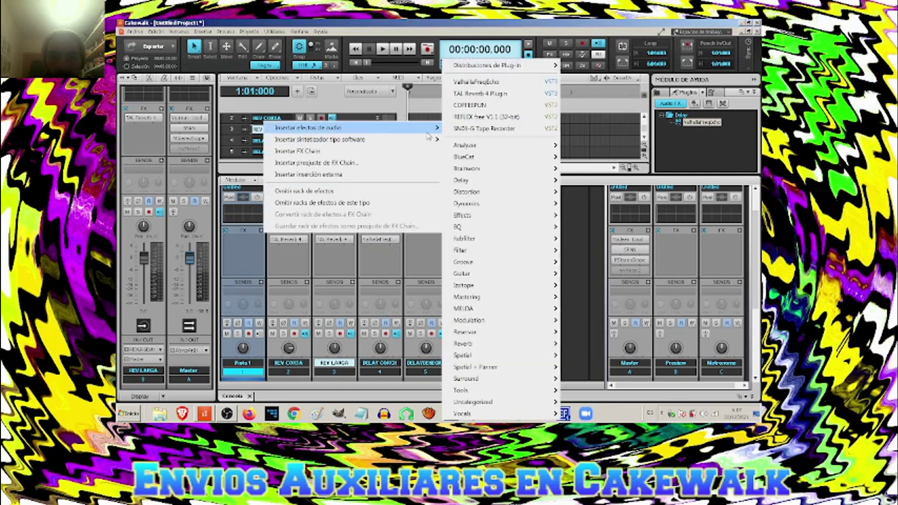
left_click(486, 82)
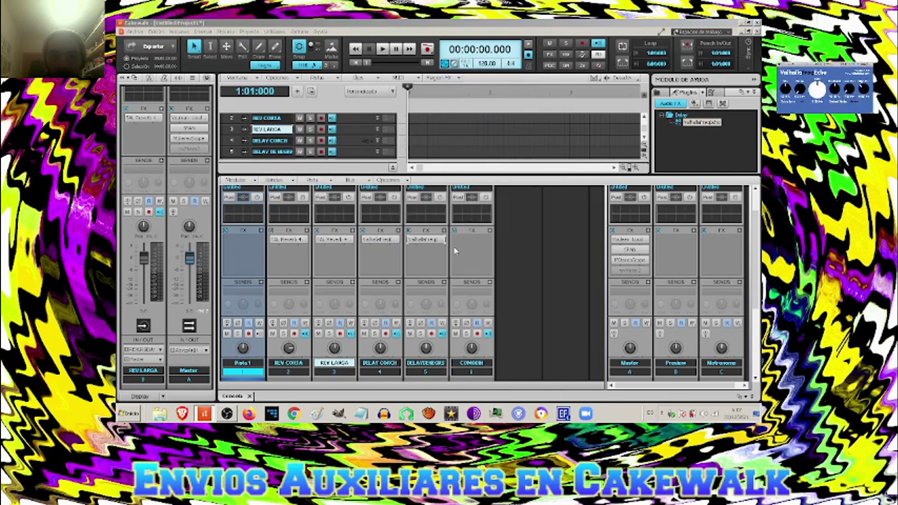
left_click(529, 103)
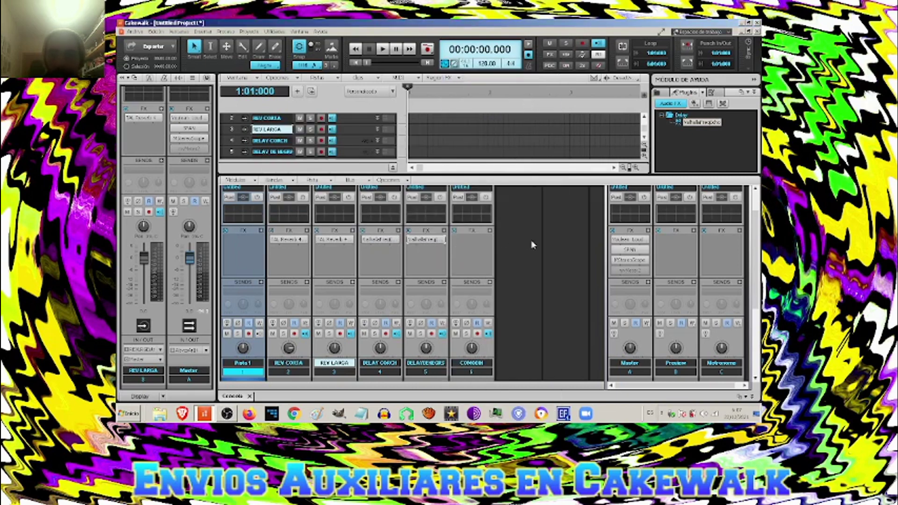
- Search the plug-in browser for BREV, insert BREVERB 2 Cakewalk in the COMODIN track's FX rack, and close its window
left_click(751, 397)
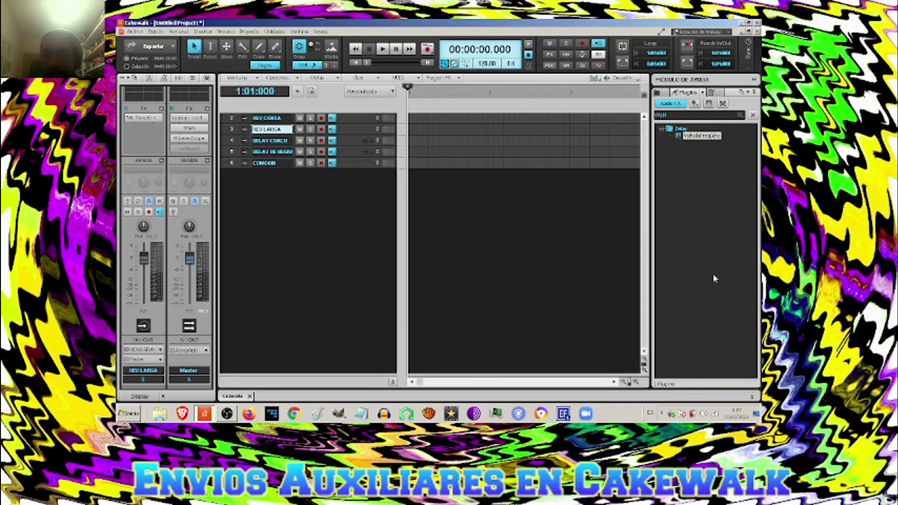
left_click(674, 116)
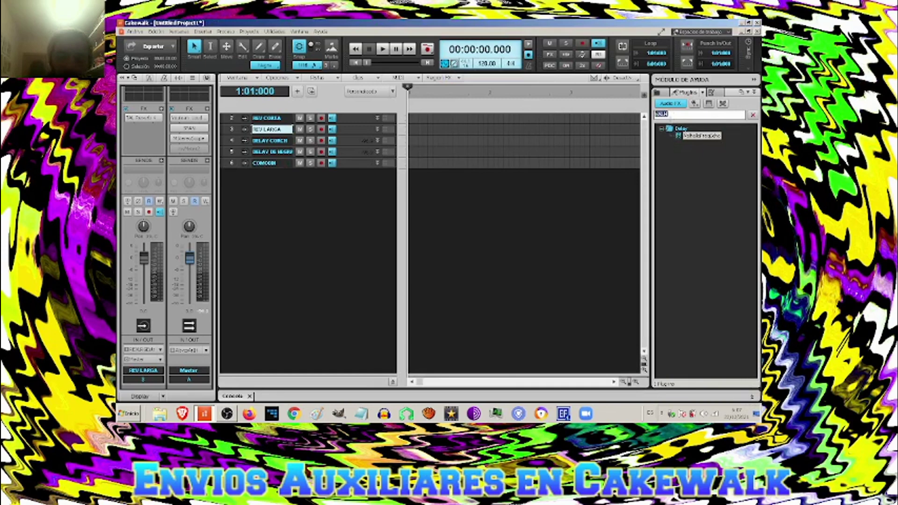
type("RREV")
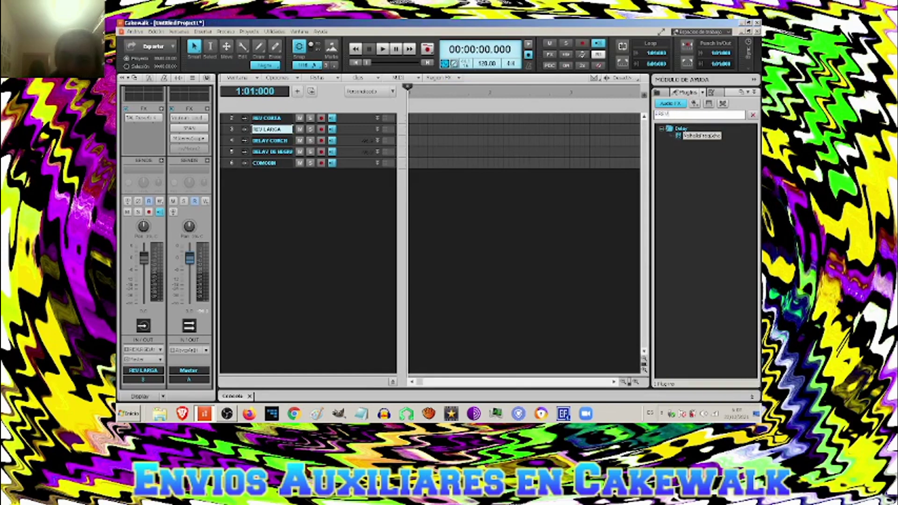
left_click(697, 138)
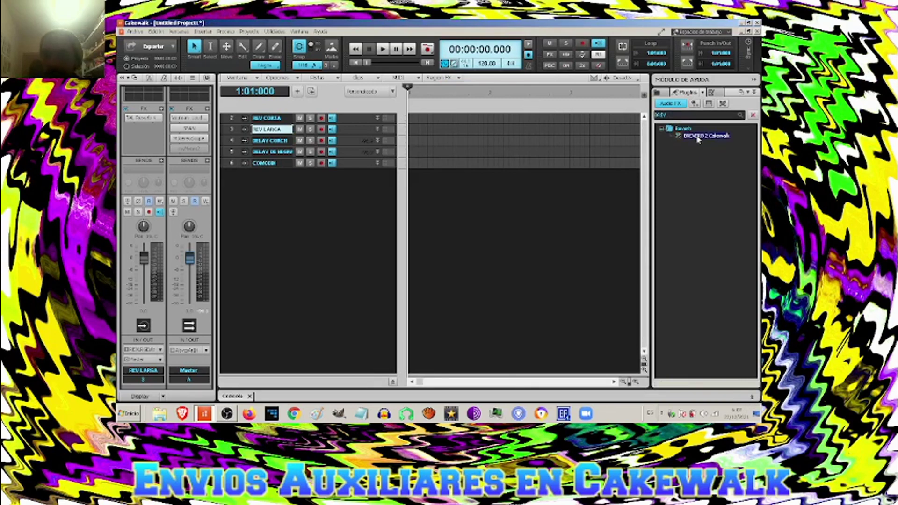
left_click(751, 398)
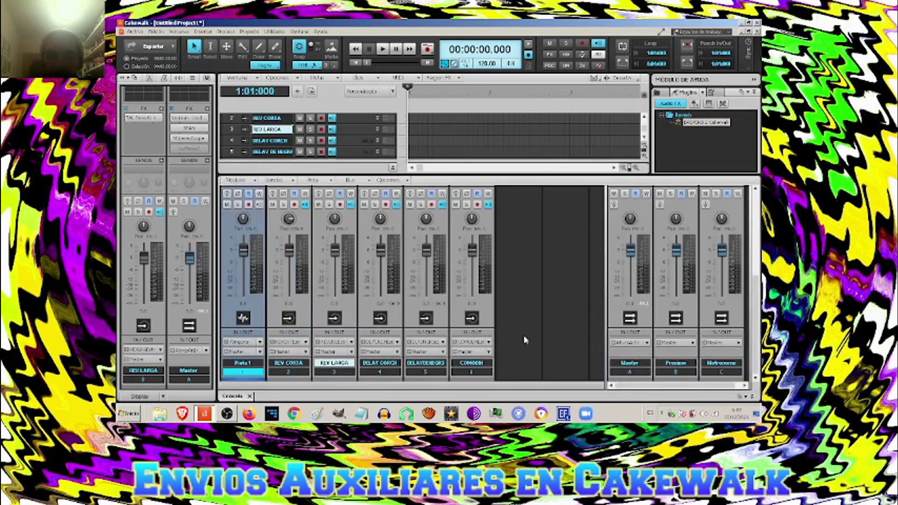
scroll(520, 296, "up", 5)
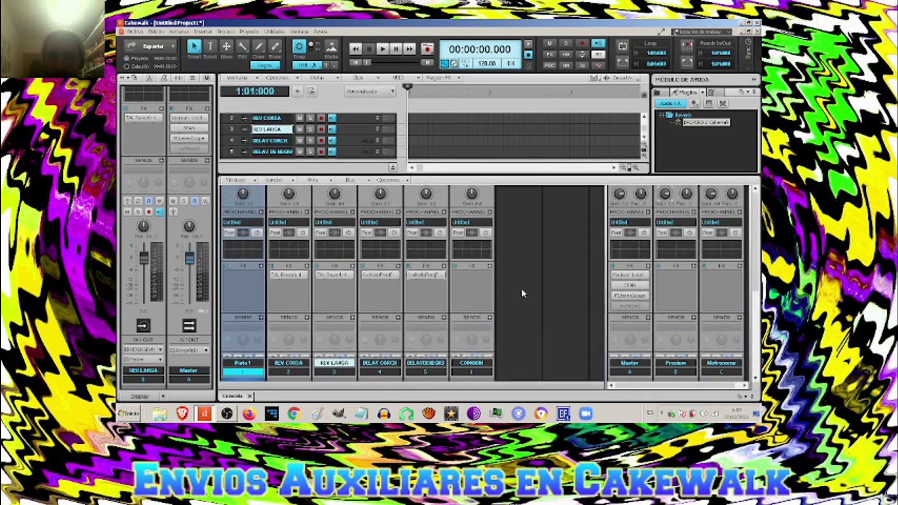
left_click_drag(695, 124, 466, 279)
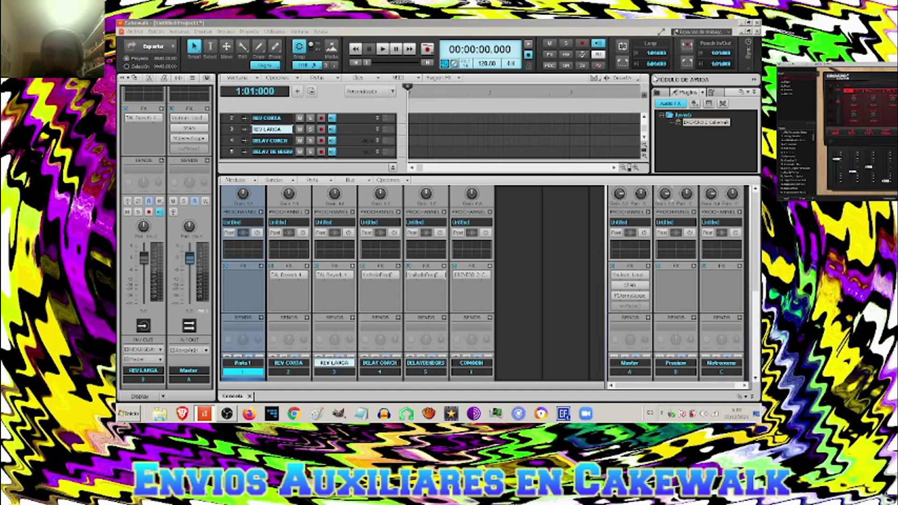
left_click(654, 76)
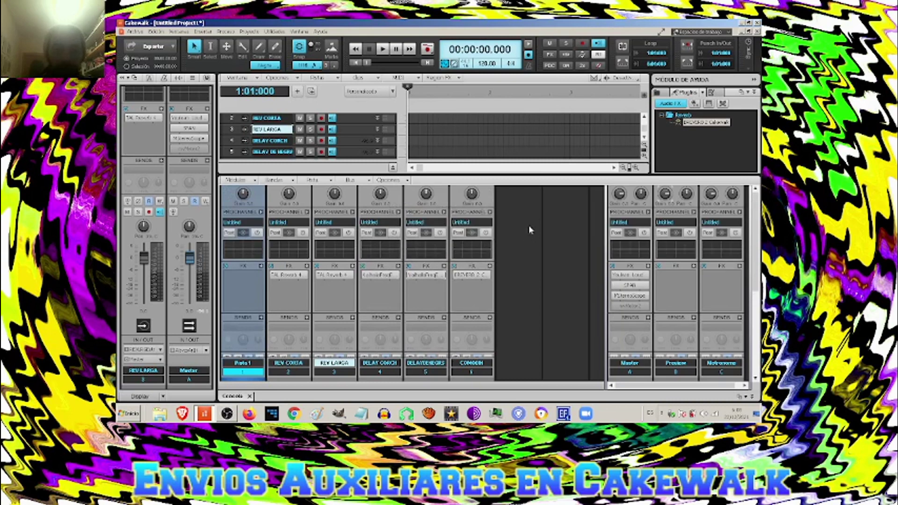
- Add a send from the Pista 1 track to DELAY CORCH and adjust its send level
scroll(529, 217, "down", 1)
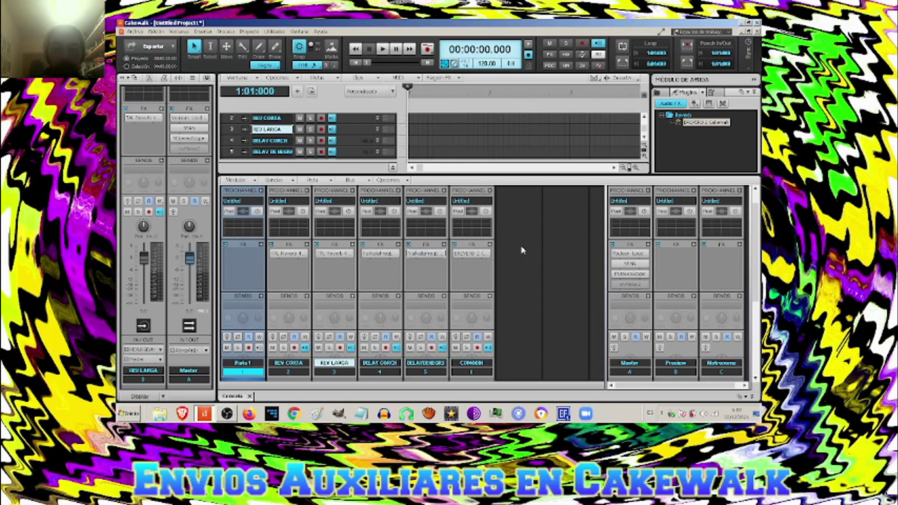
left_click(234, 248)
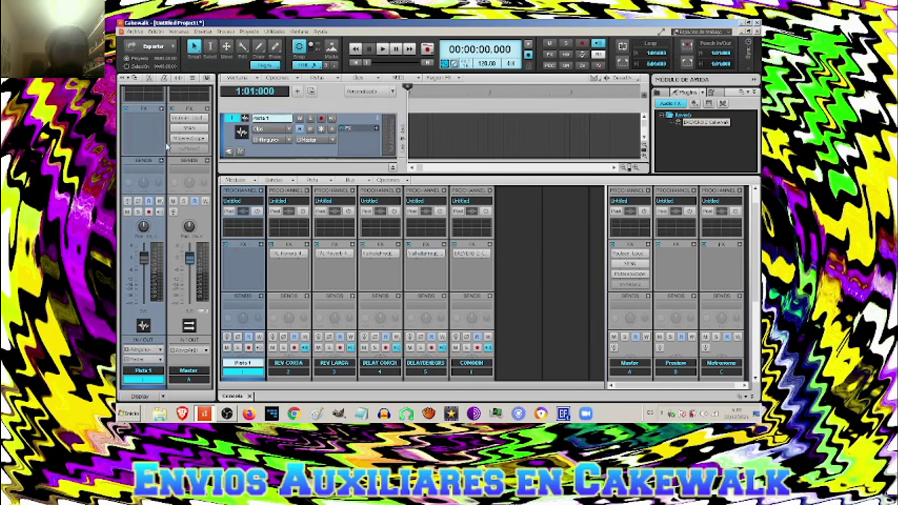
left_click(162, 161)
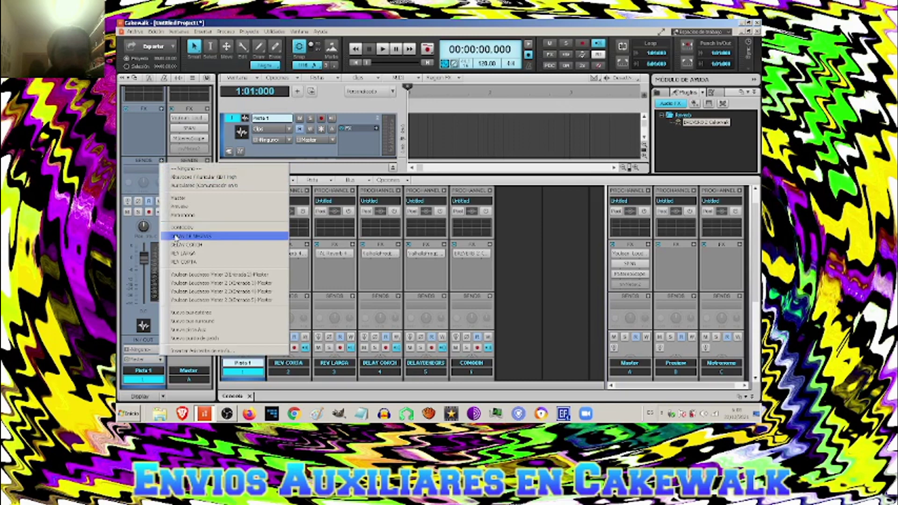
left_click(187, 244)
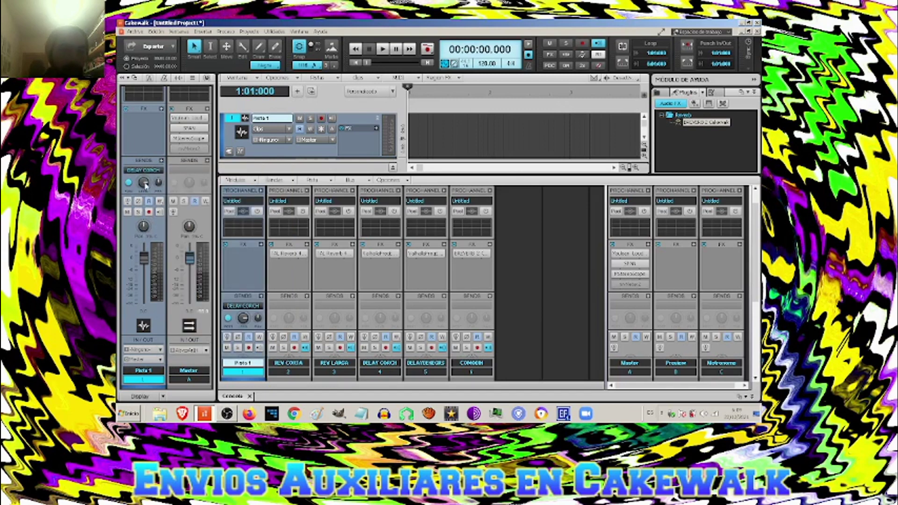
left_click_drag(145, 183, 145, 183)
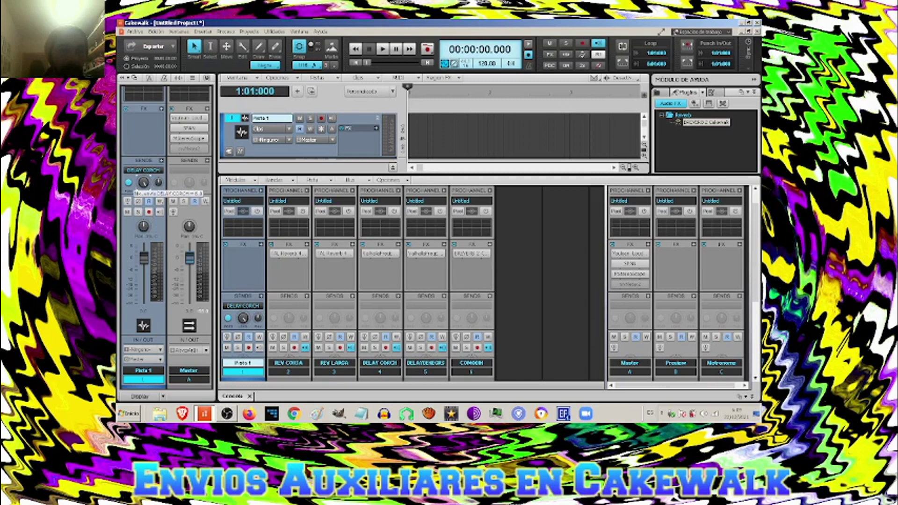
left_click_drag(145, 183, 145, 186)
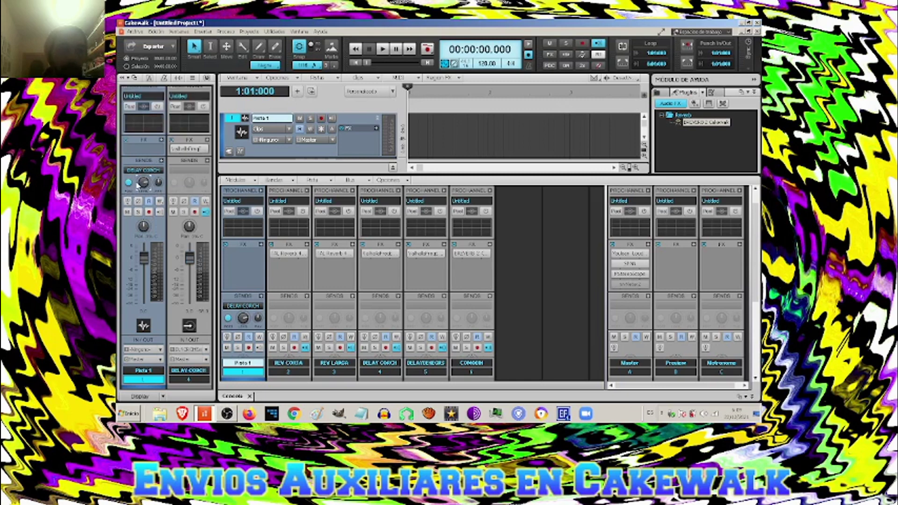
left_click_drag(144, 185, 144, 184)
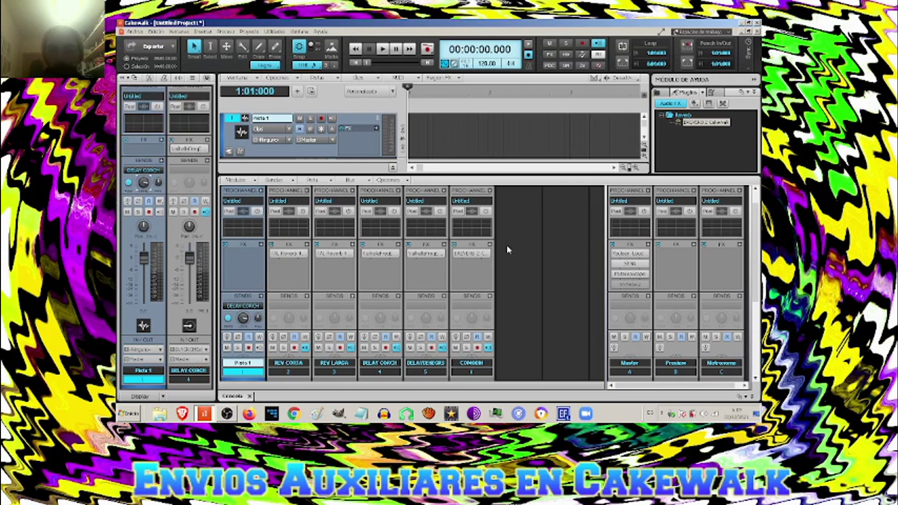
- Review the TAL Reverb 4 settings on the REV CORTA and REV LARGA tracks, closing each plug-in window
double_click(290, 254)
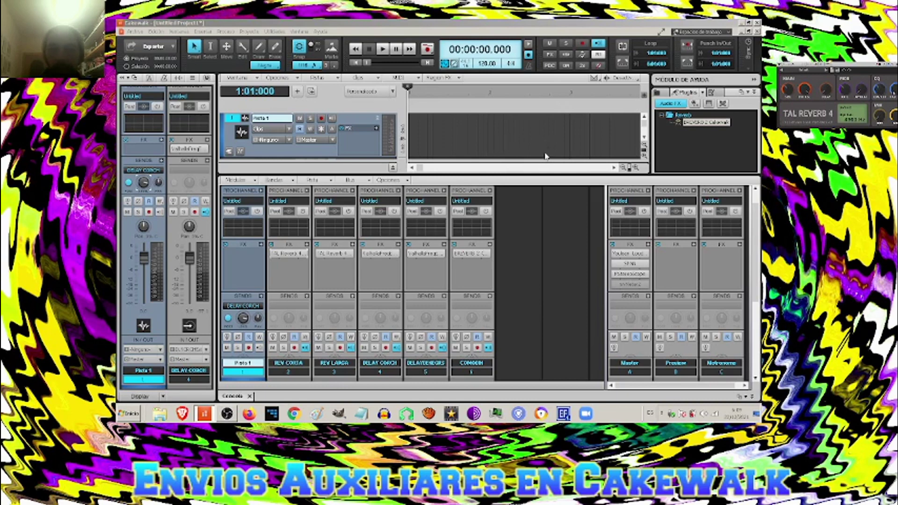
left_click(576, 79)
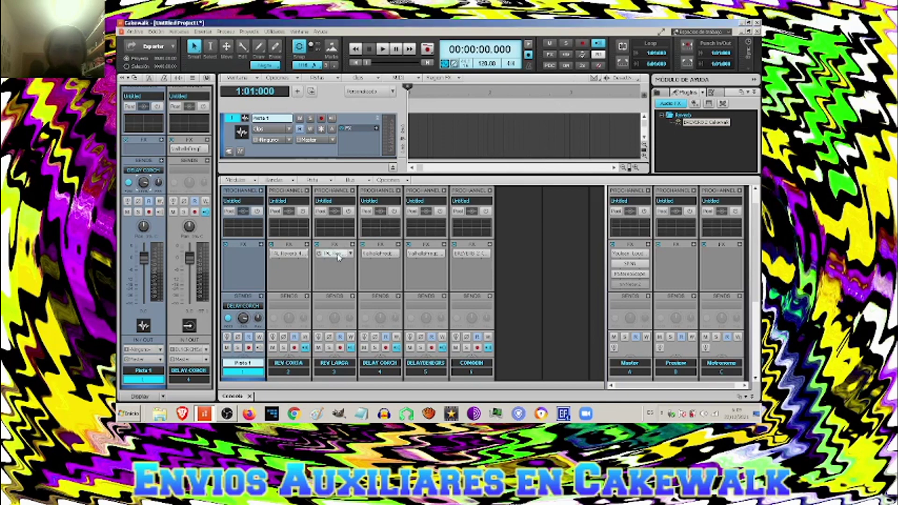
double_click(338, 255)
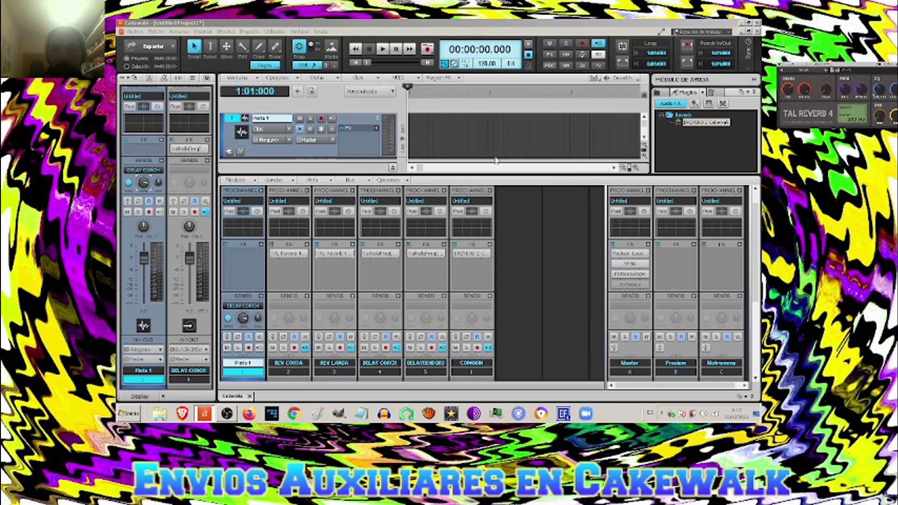
left_click(575, 76)
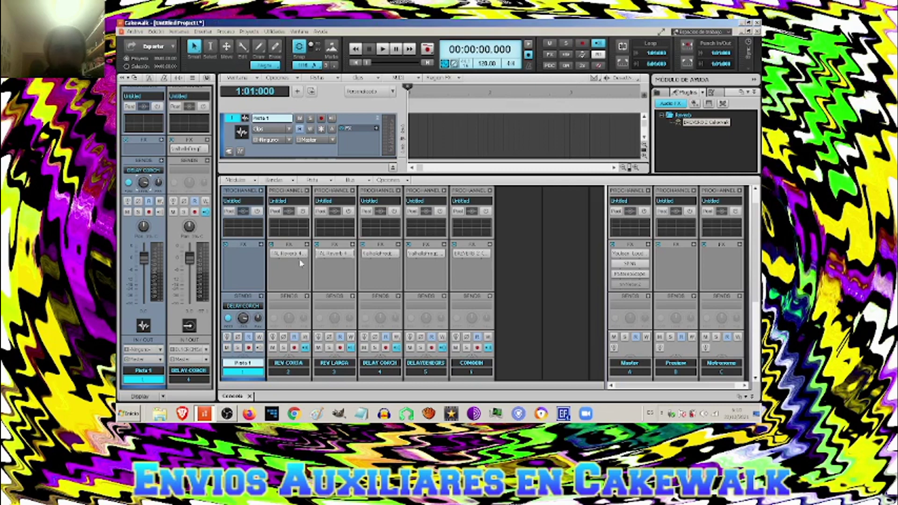
- Review the ValhallaFreqEcho windows on the DELAY CORCH and DELAY DE NEGRAS tracks, close them, and select the DELAY CORCH track
double_click(380, 253)
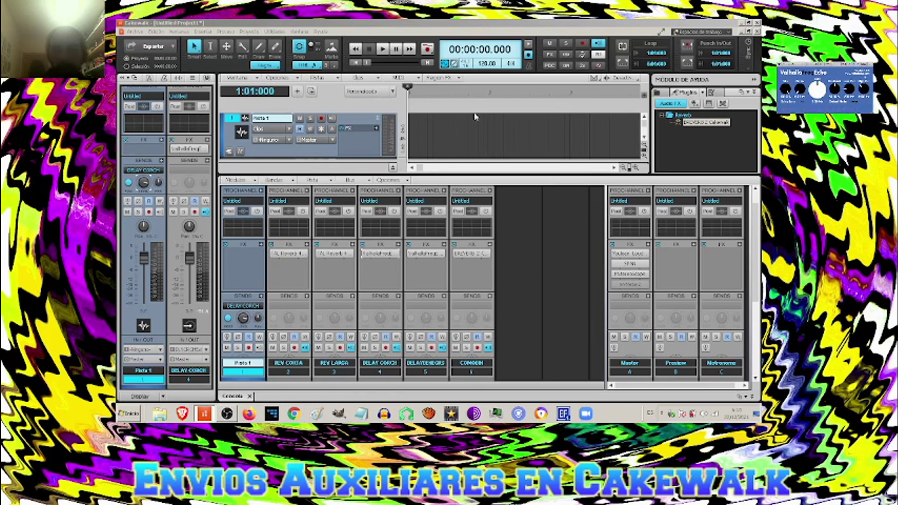
left_click(490, 76)
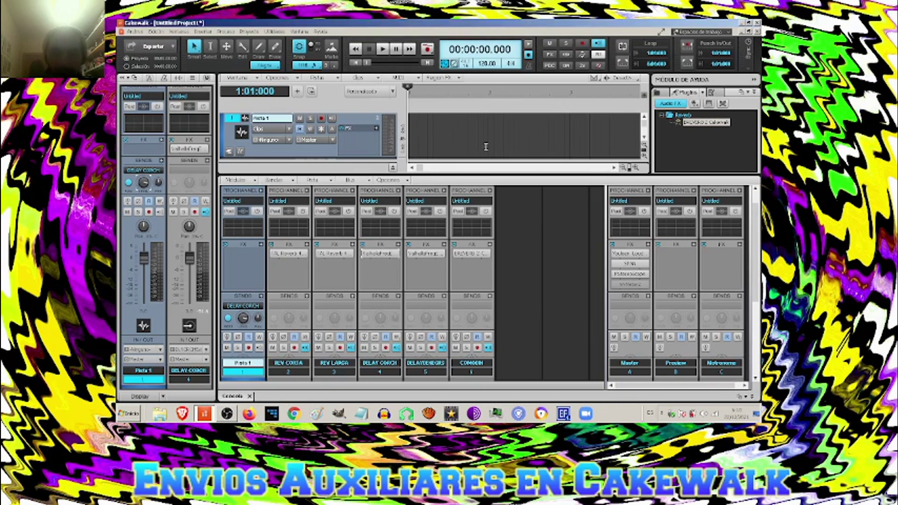
double_click(424, 253)
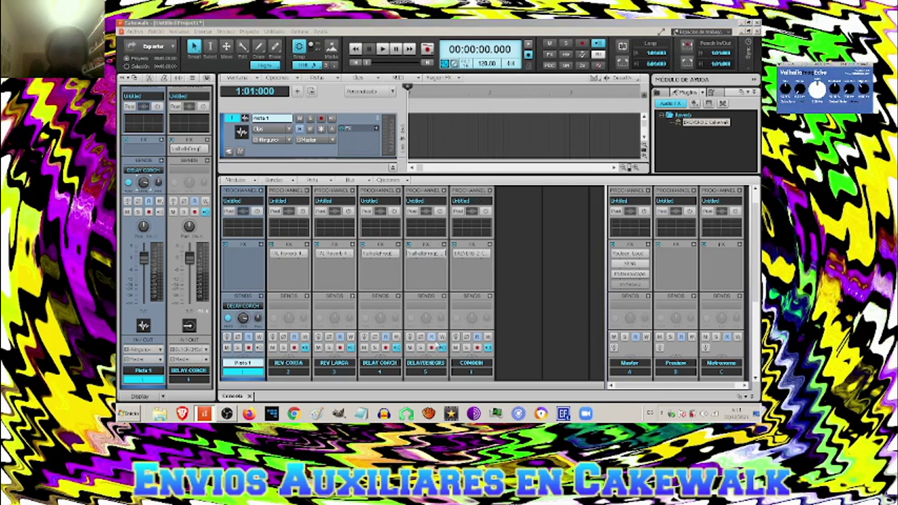
left_click(381, 364)
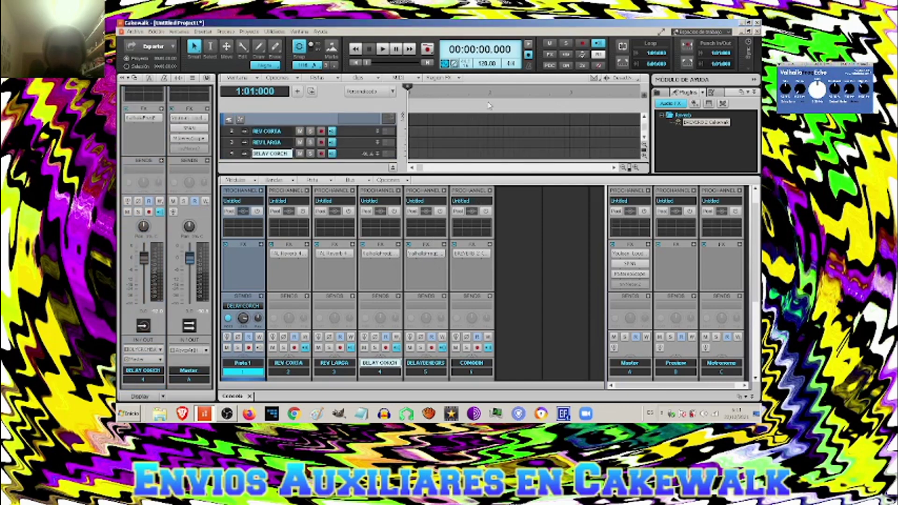
left_click(488, 77)
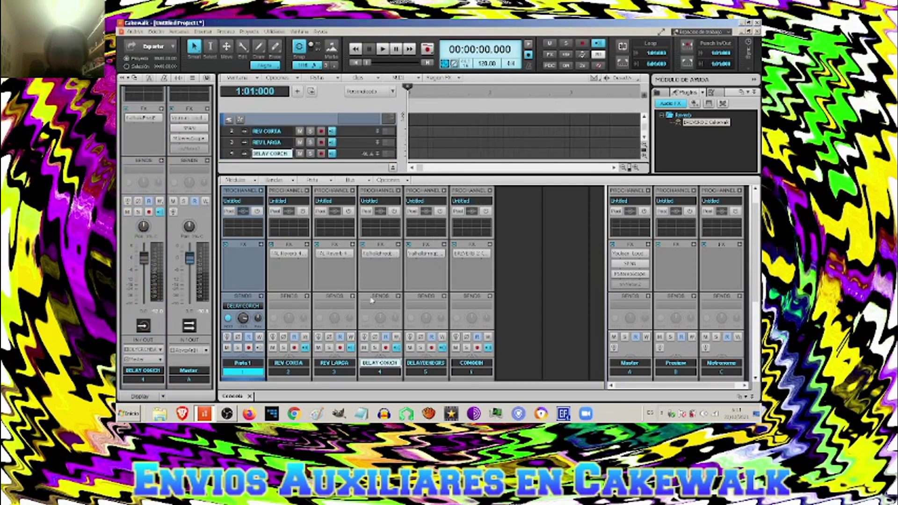
- Set the ValhallaFreqEcho delay sync on the DELAY CORCH track to 1/8 and close its window
double_click(374, 253)
left_click(318, 181)
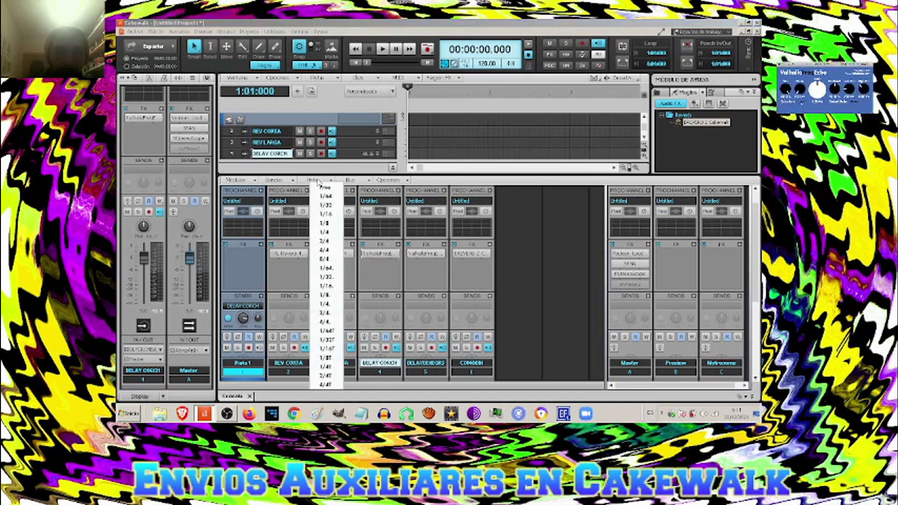
left_click(326, 223)
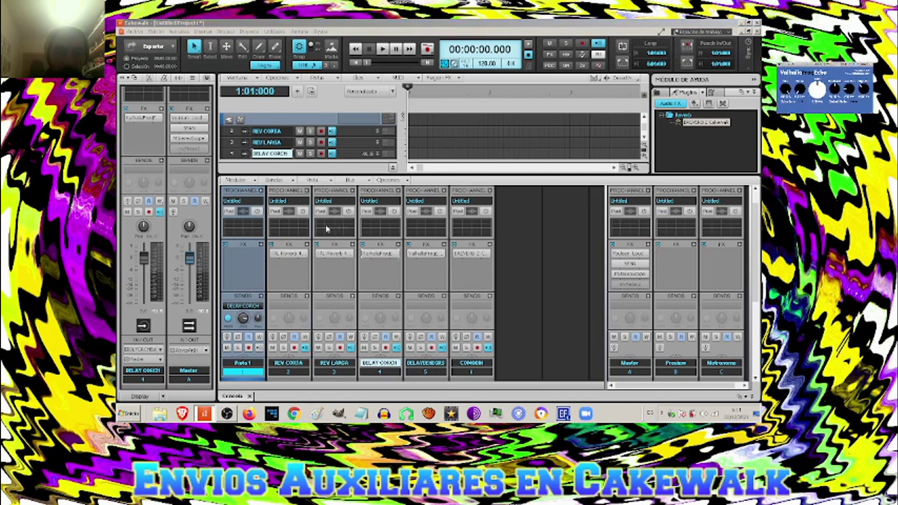
left_click(492, 74)
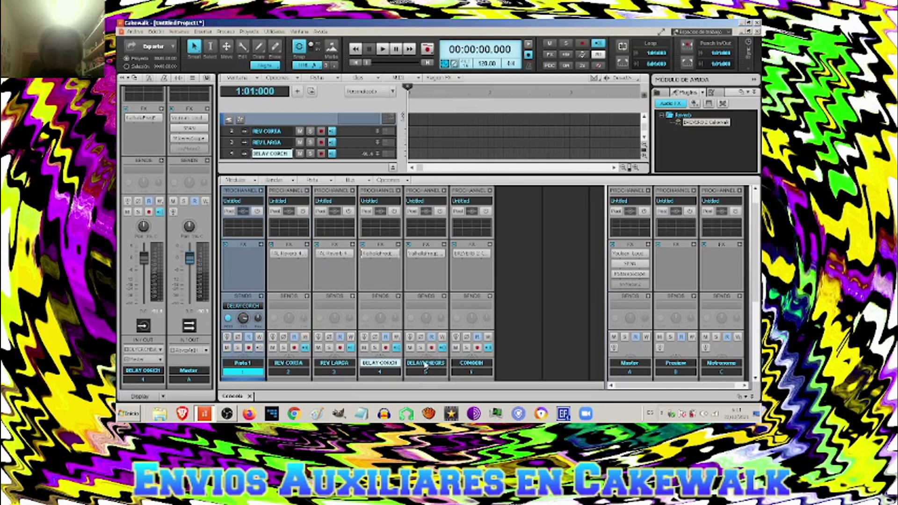
- Set the ValhallaFreqEcho delay sync on the DELAY DE NEGRAS track to 1/4 and close its window
left_click(426, 367)
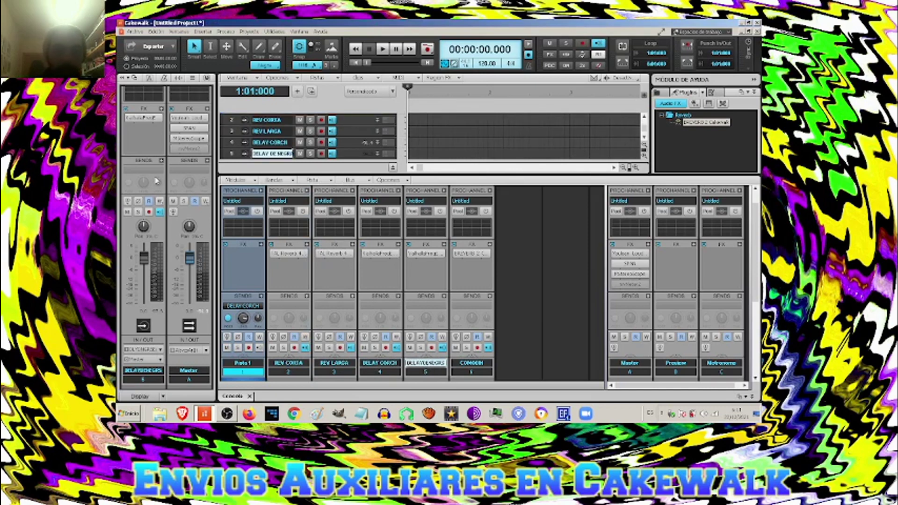
double_click(140, 118)
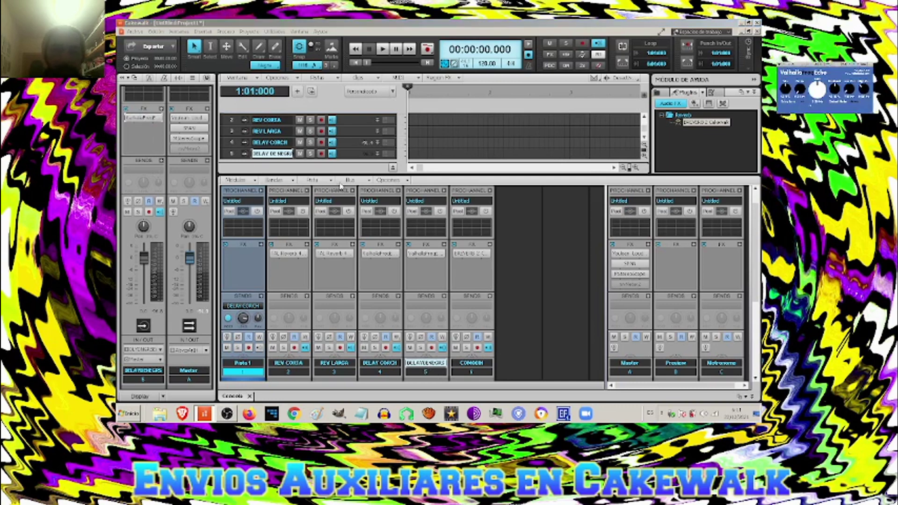
left_click(322, 179)
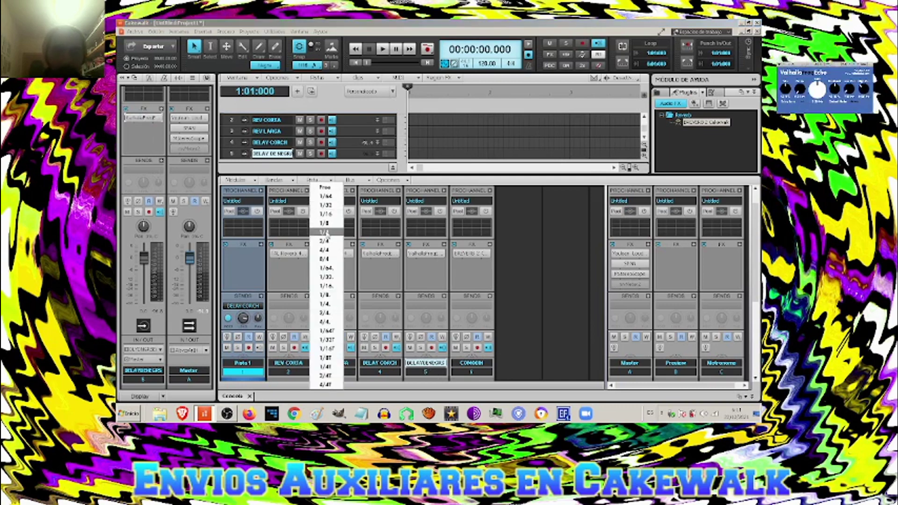
left_click(327, 232)
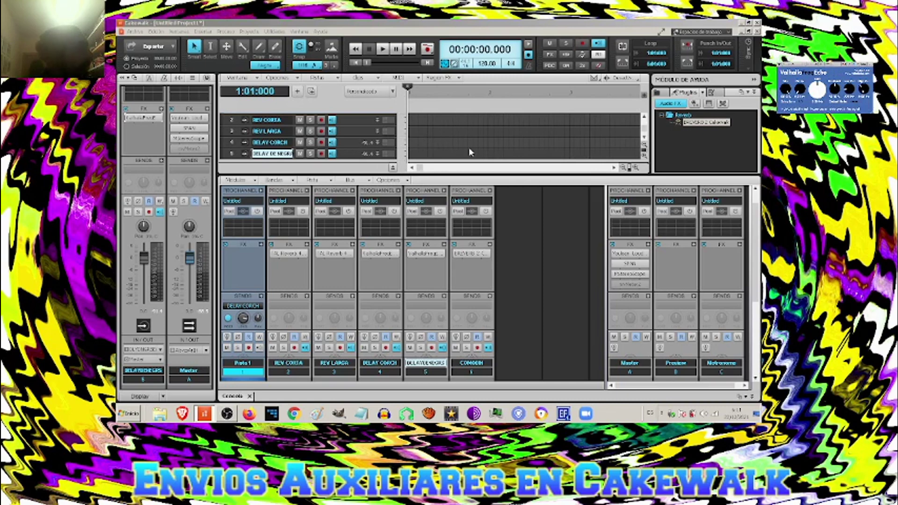
left_click(492, 77)
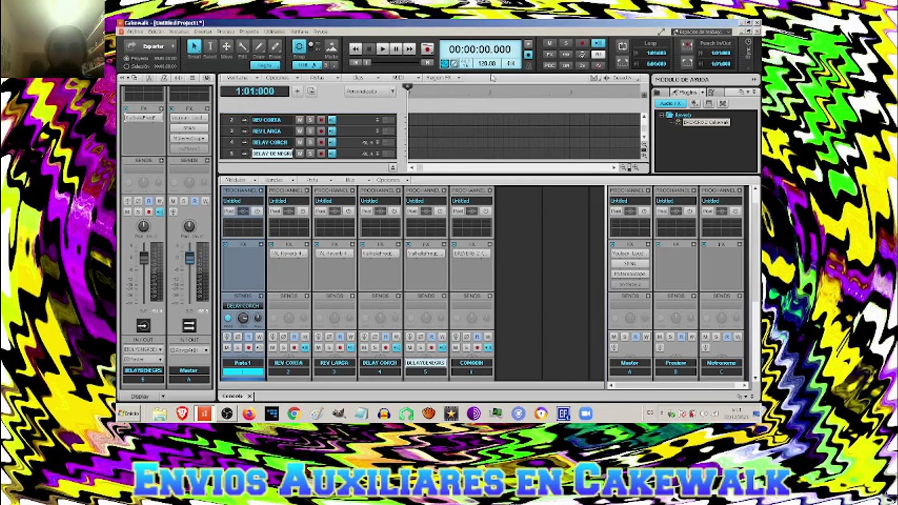
- Review the BREVERB 2 Cakewalk settings on the COMODIN track and close its window
double_click(470, 255)
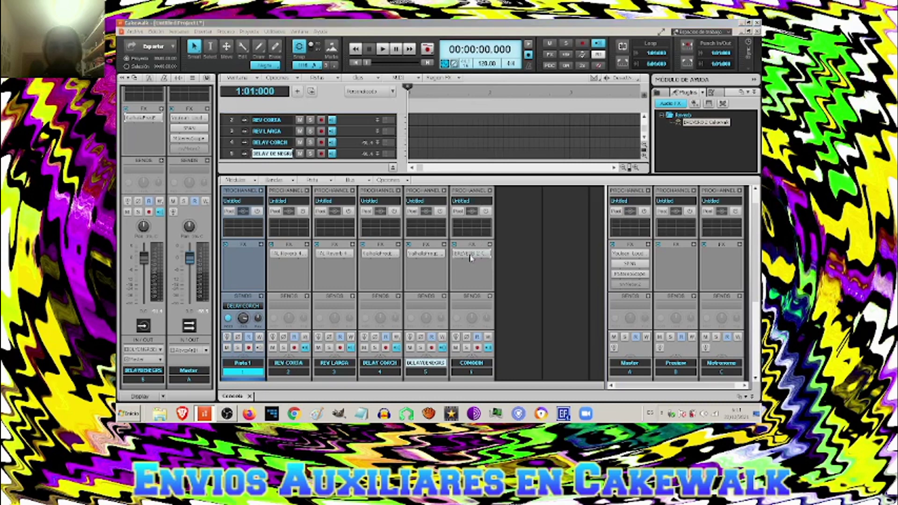
left_click(656, 77)
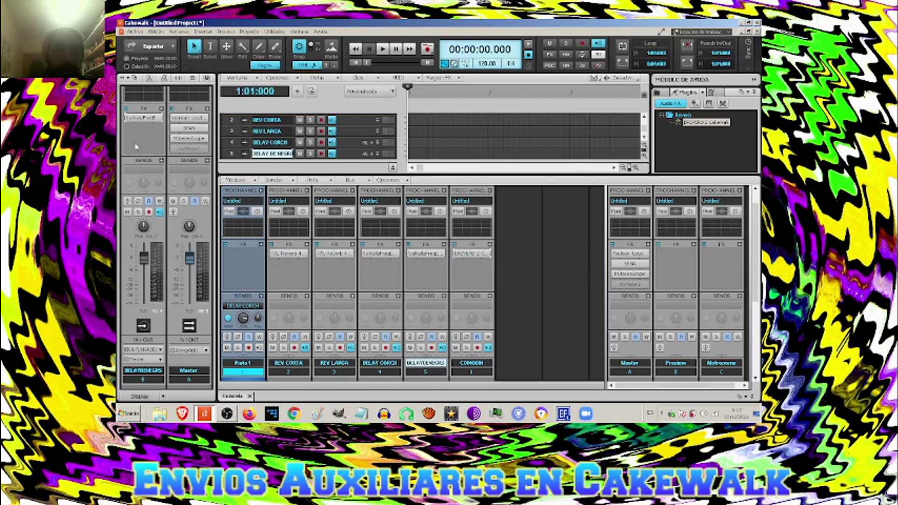
- Start saving the project with the Plantilla (template) file type and select the default file name for replacement
left_click(135, 32)
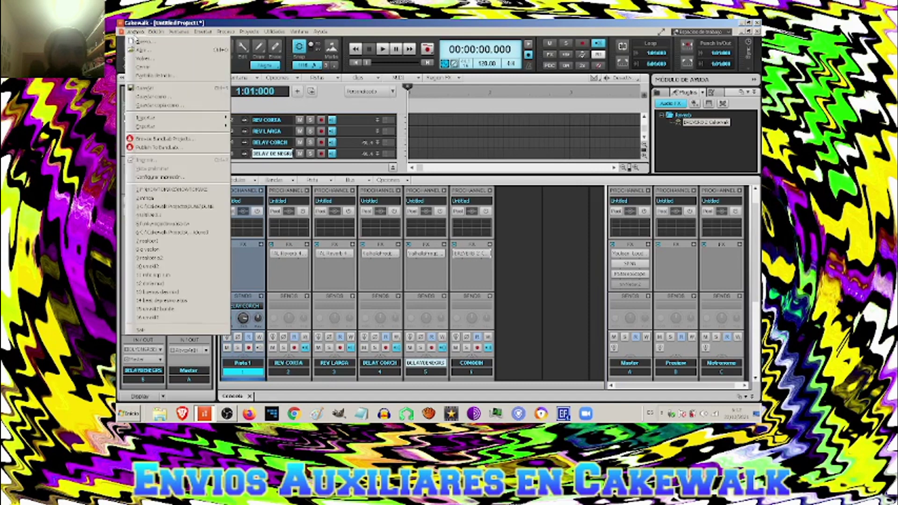
left_click(145, 90)
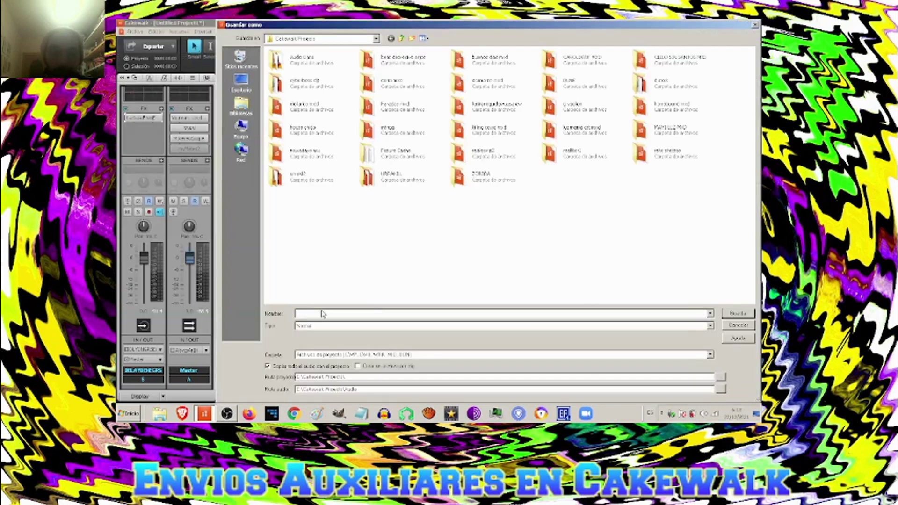
left_click(710, 326)
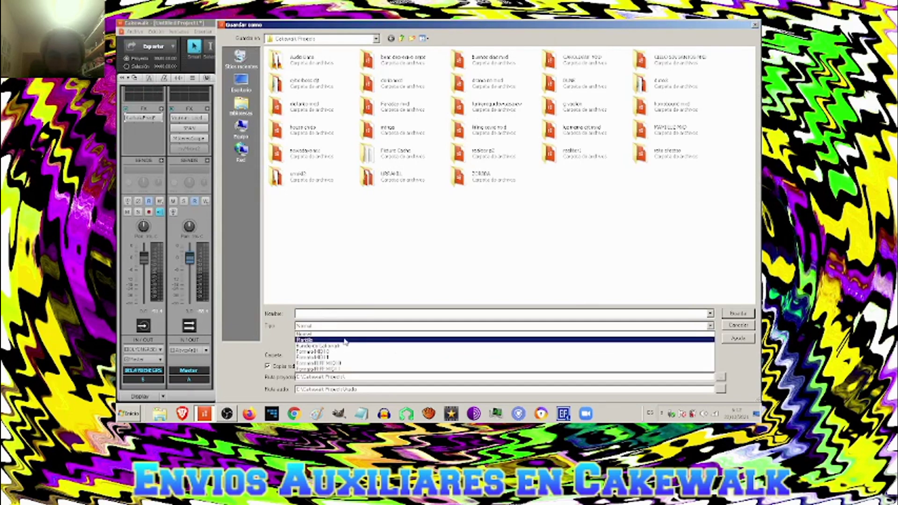
left_click(322, 342)
double_click(318, 314)
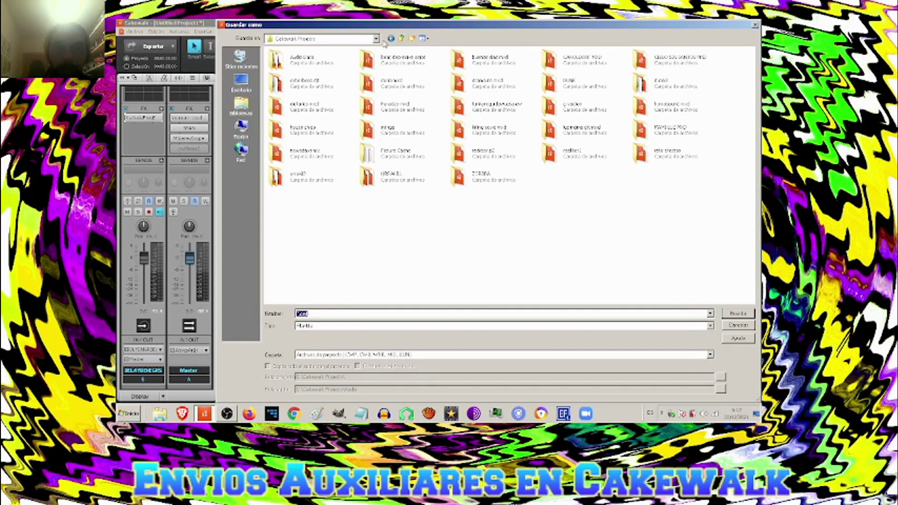
- Set the save location to the Project Templates folder inside Cakewalk Content > Cakewalk Core
left_click(402, 39)
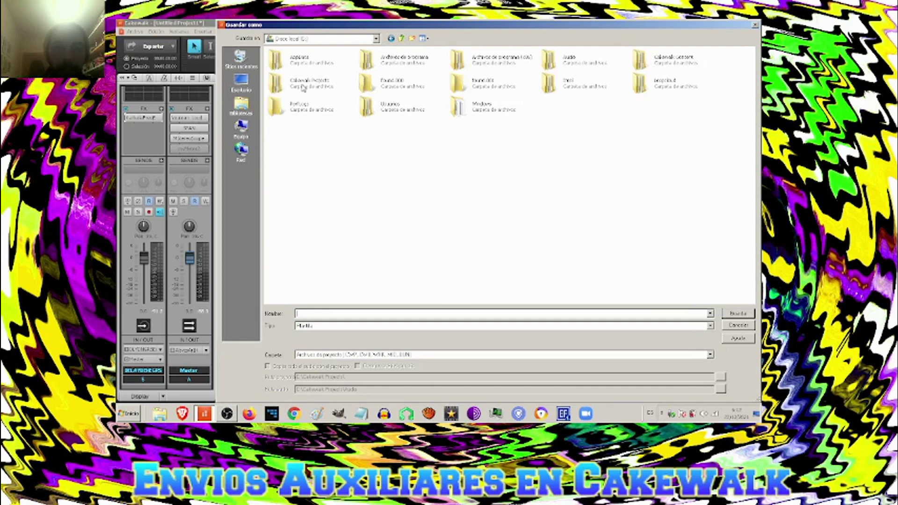
left_click(640, 63)
double_click(639, 63)
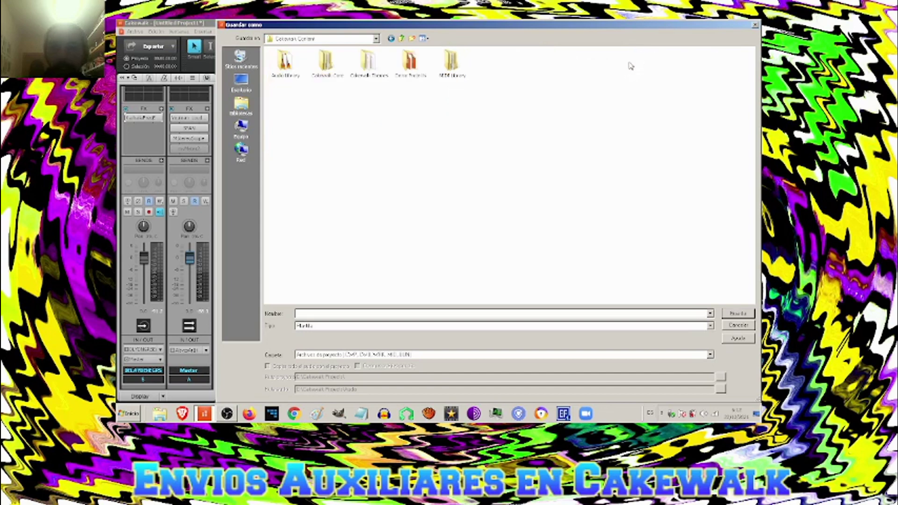
double_click(323, 61)
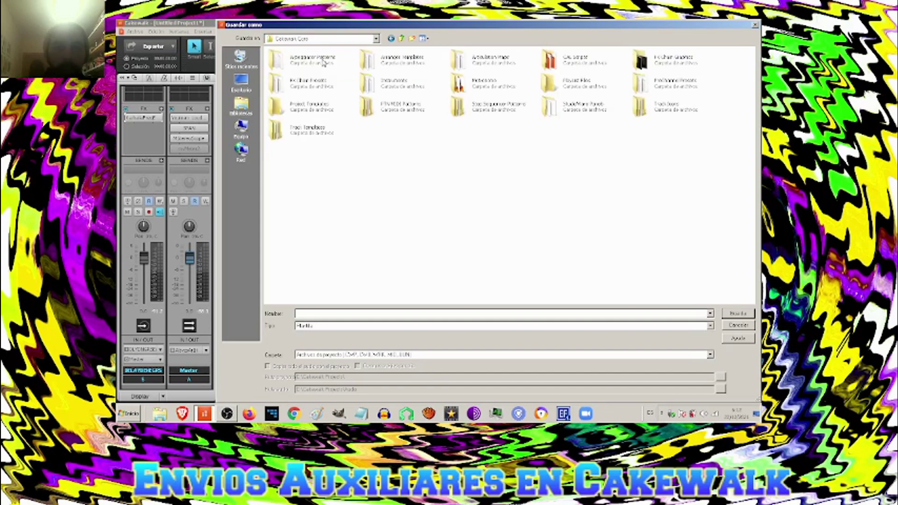
double_click(321, 107)
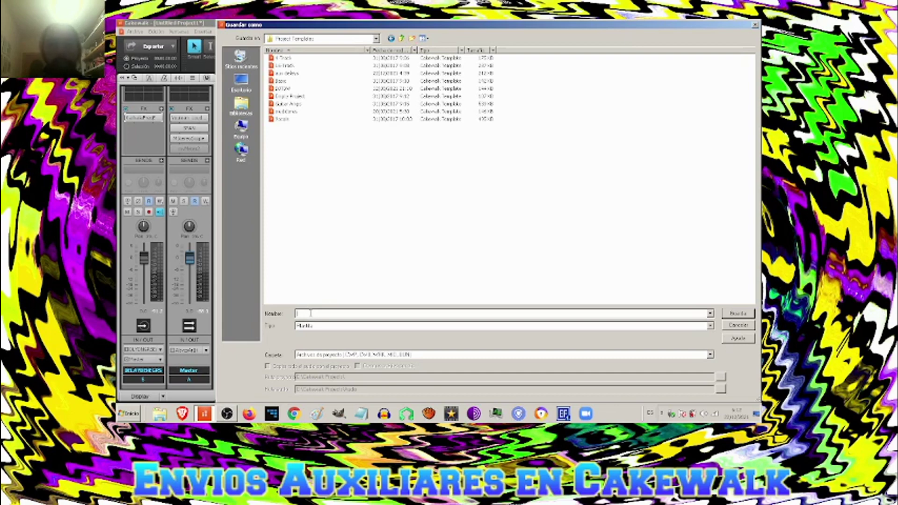
- Name the template PLANTILLA TUTO and save it
type("E")
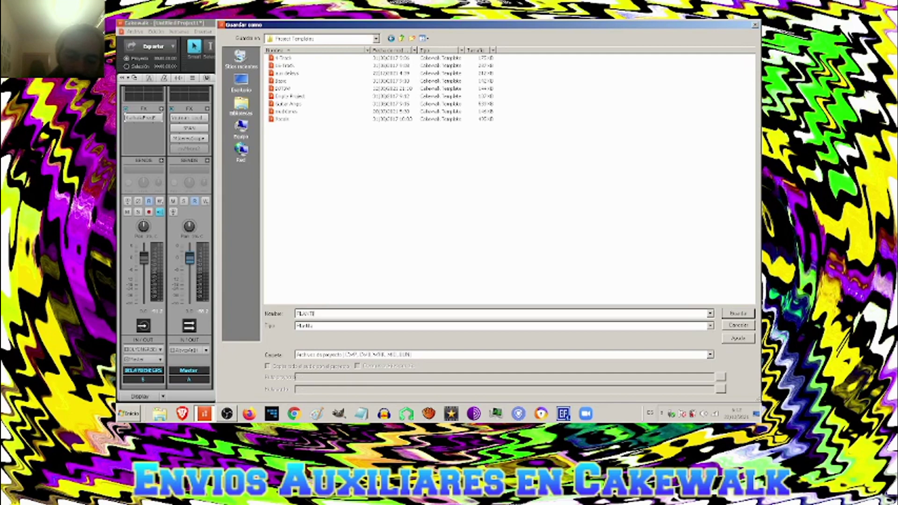
key("BackSpace")
type("ILLA TUTO")
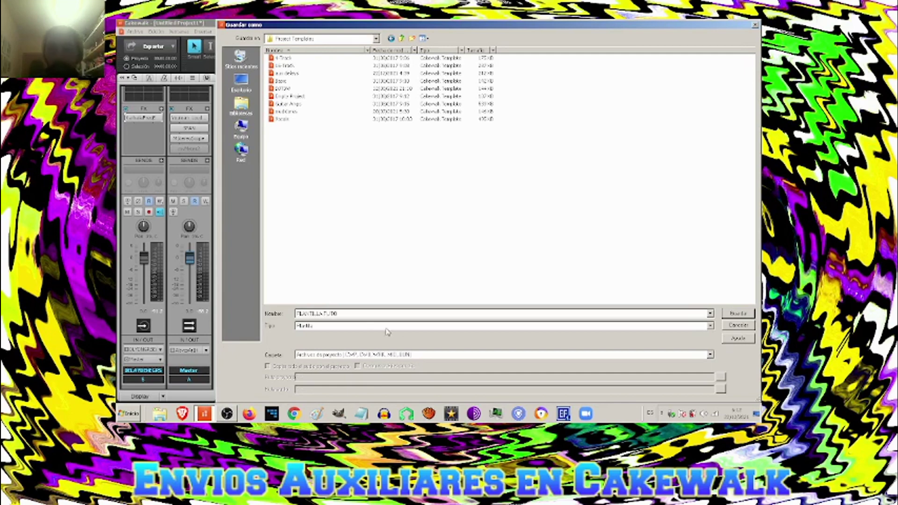
left_click(727, 317)
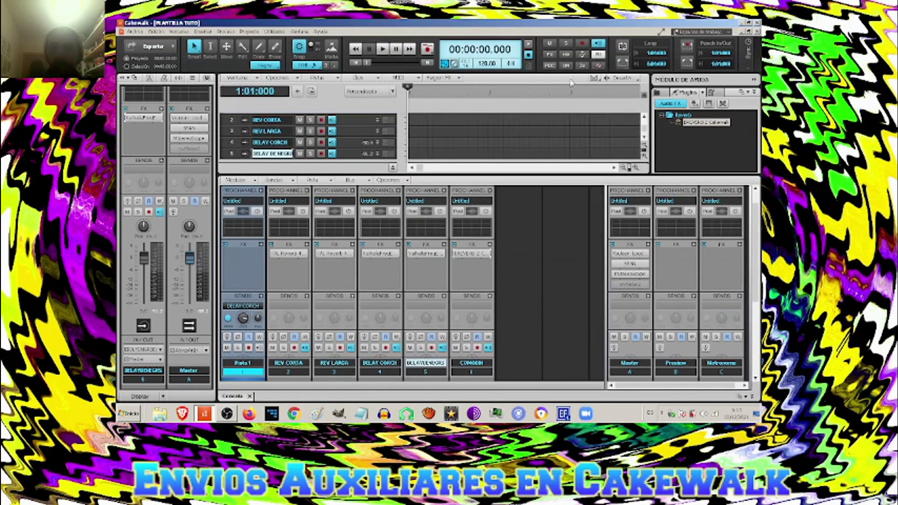
- Close the project and show the templates available for a new project on the start screen
left_click(758, 31)
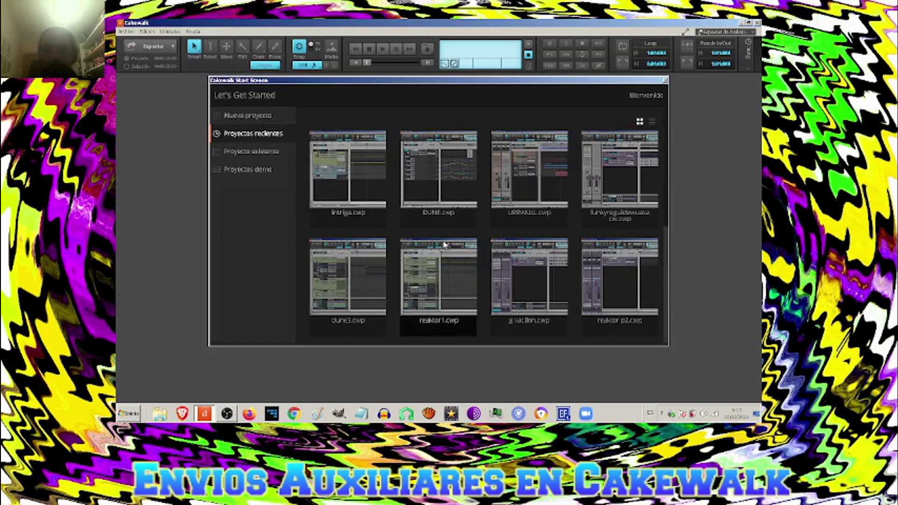
left_click(652, 122)
left_click(645, 123)
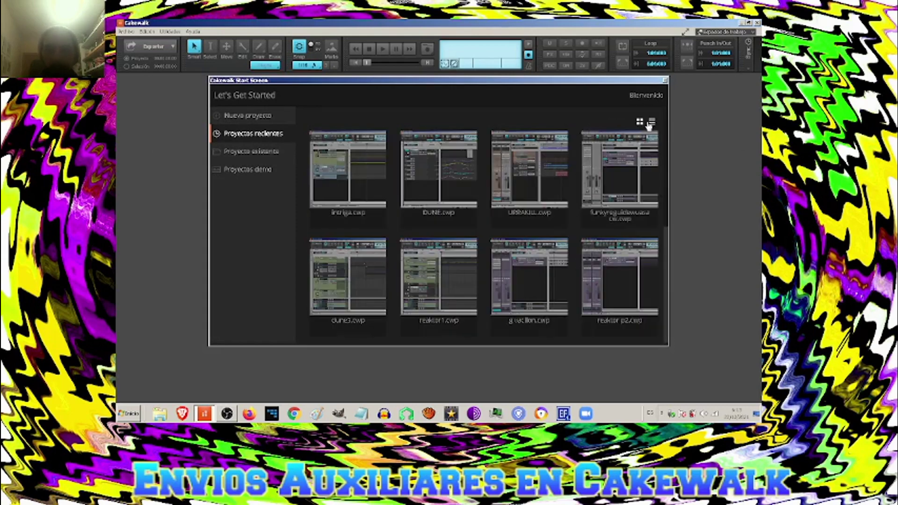
left_click(269, 121)
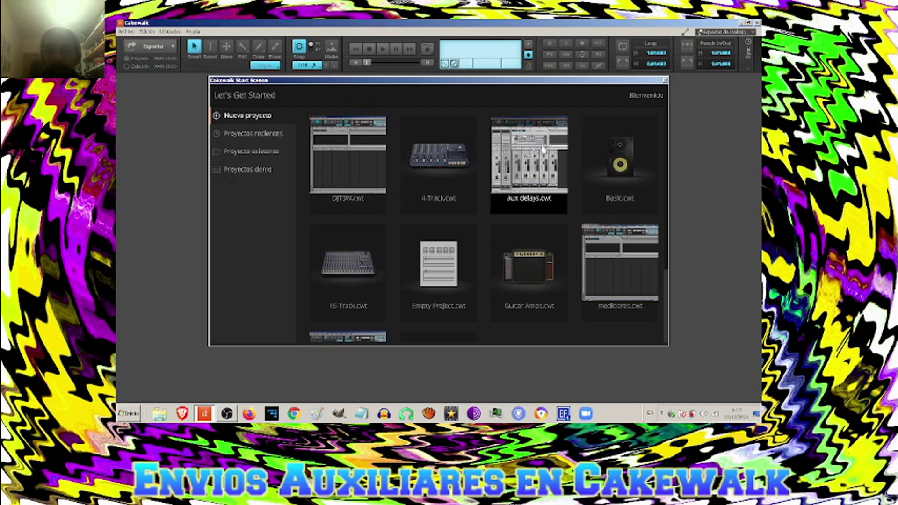
- Find PLANTILLA TUTO.cwt among the new project templates and create a project from it
scroll(541, 147, "down", 2)
scroll(541, 146, "up", 2)
scroll(538, 145, "down", 2)
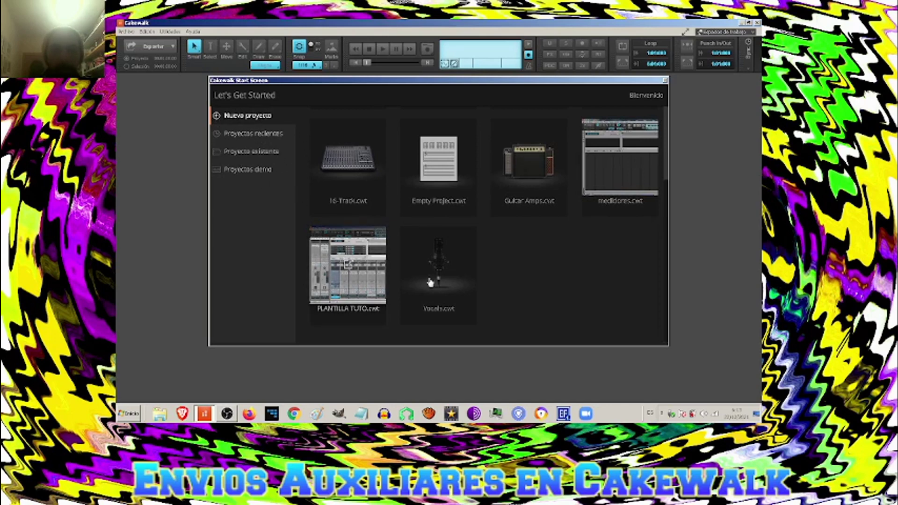
scroll(526, 276, "up", 2)
scroll(533, 262, "down", 2)
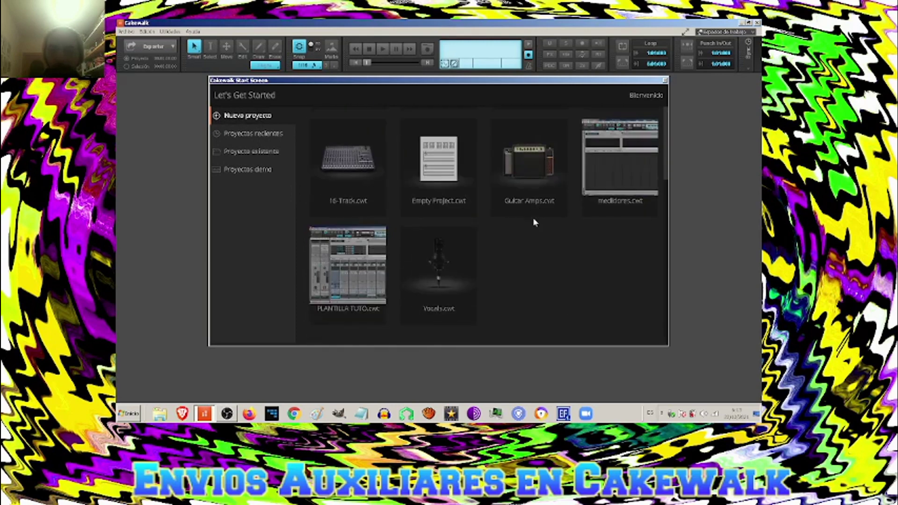
scroll(532, 220, "up", 2)
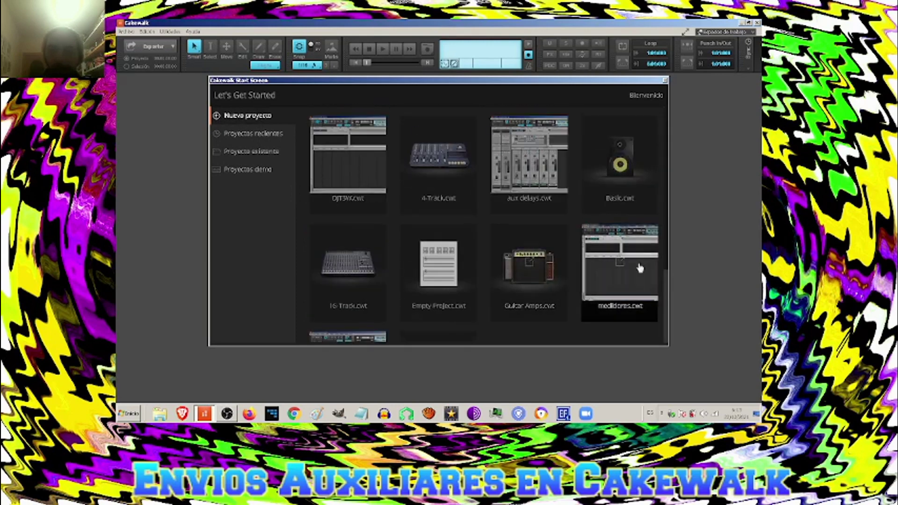
scroll(662, 289, "down", 2)
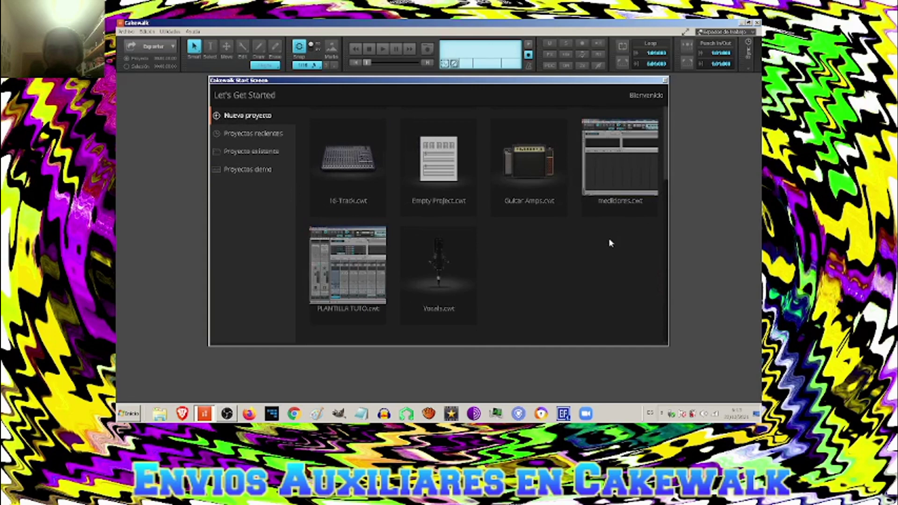
scroll(562, 248, "up", 2)
scroll(374, 231, "down", 2)
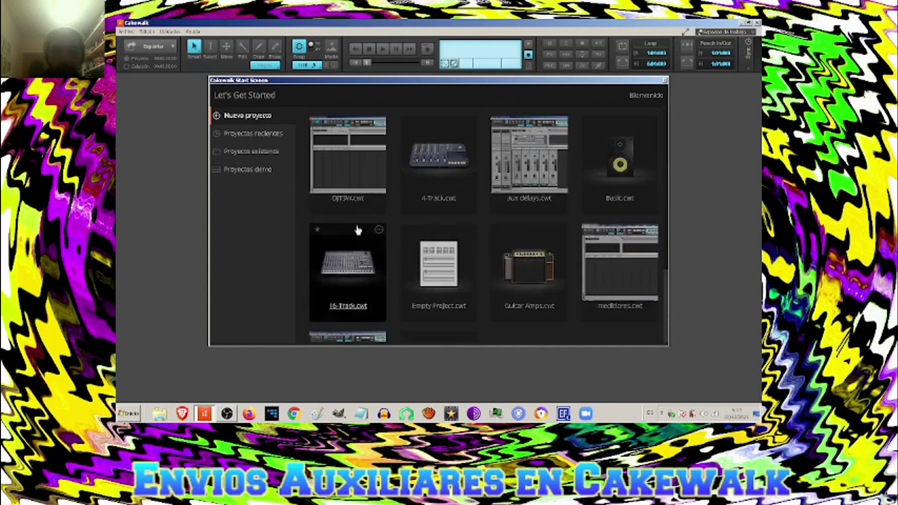
scroll(356, 241, "down", 1)
left_click(347, 260)
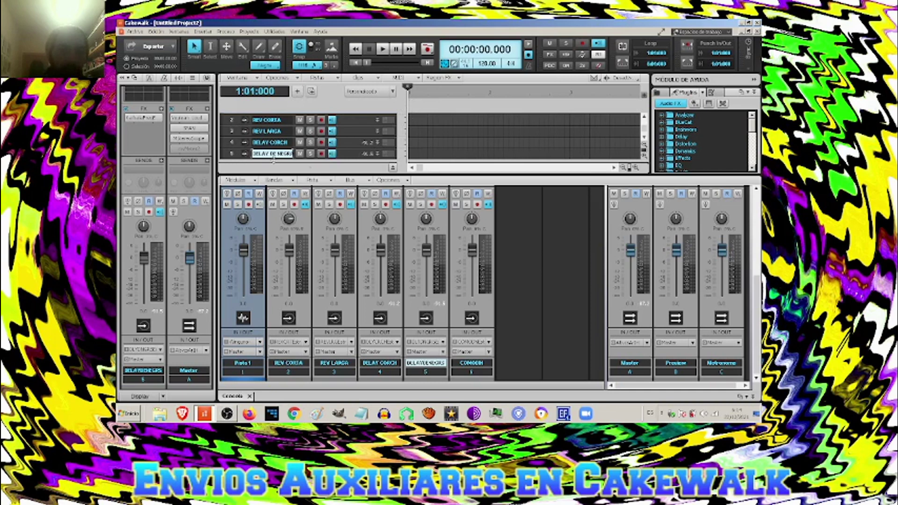
- Collapse the console to enlarge the track view and select the Pista 1 audio track
left_click(752, 397)
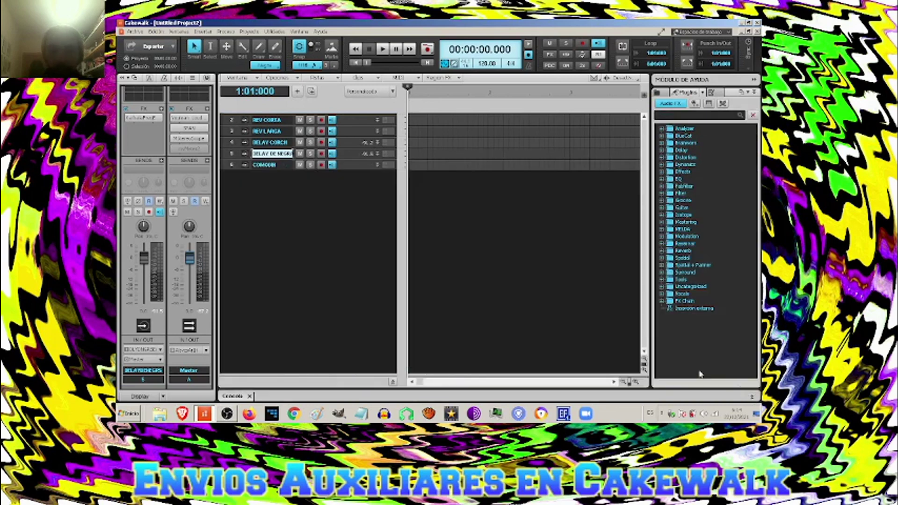
scroll(250, 216, "up", 2)
left_click(230, 120)
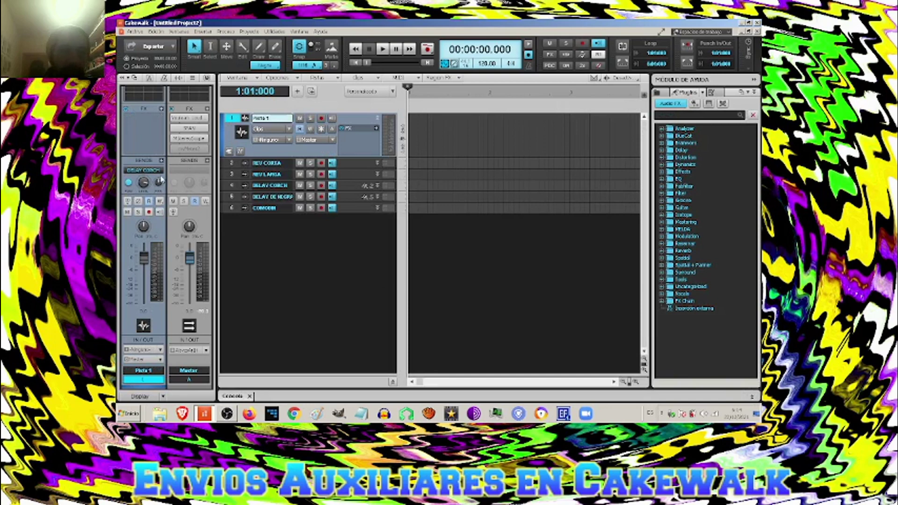
- Review the destinations and options offered for adding or changing the sends on Pista 1
left_click(161, 161)
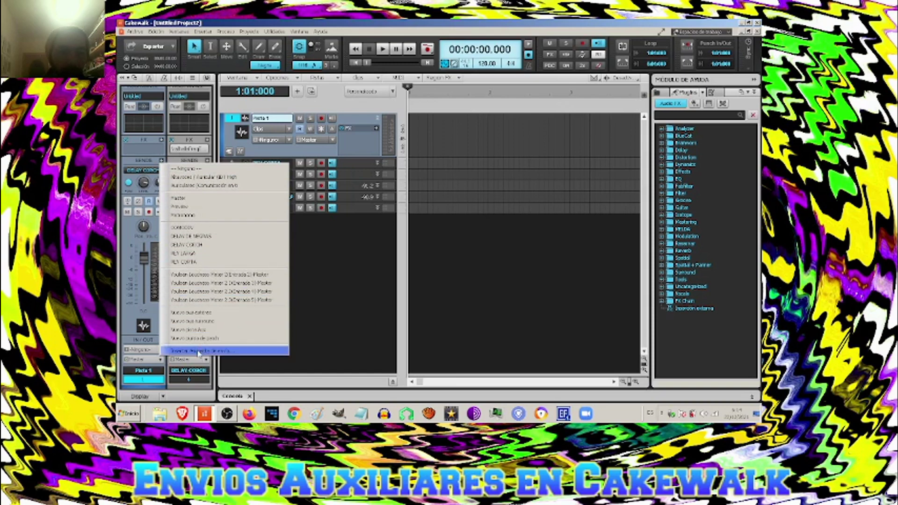
left_click(145, 166)
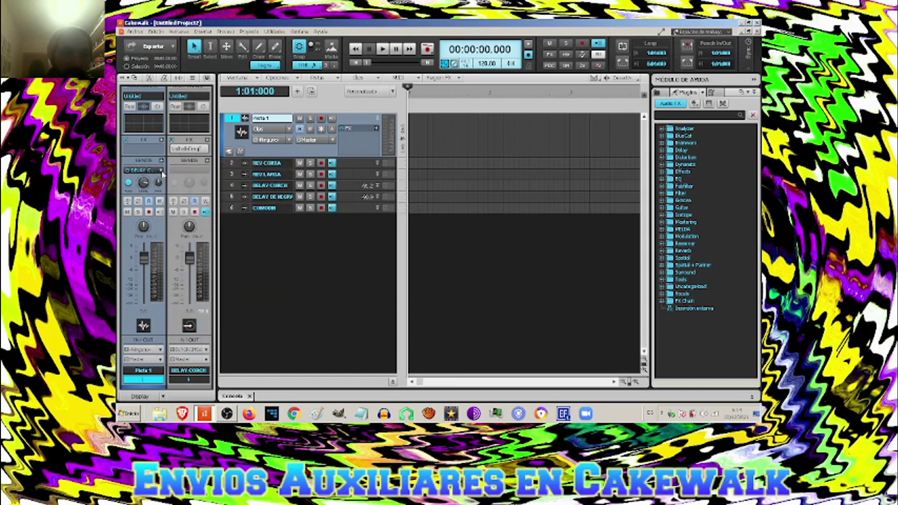
left_click(162, 170)
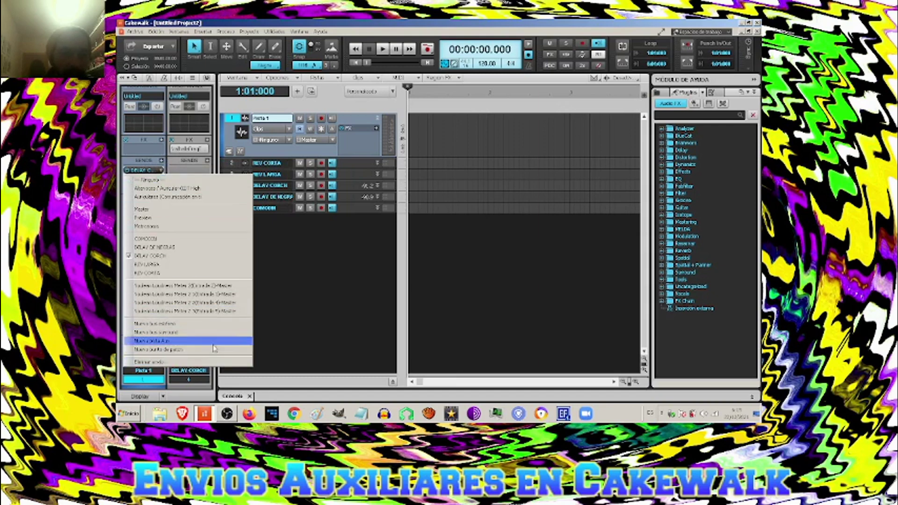
left_click(159, 361)
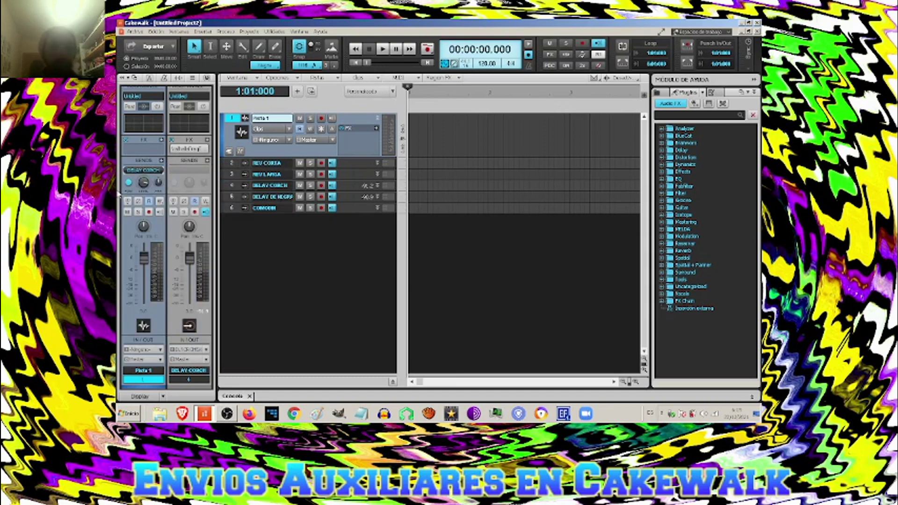
- Adjust the DELAY CORCH send level and slightly lower the volume fader on Pista 1, then minimize its track strip
mouse_move(143, 182)
left_mouse_down()
mouse_move(143, 192)
mouse_move(143, 183)
left_mouse_up()
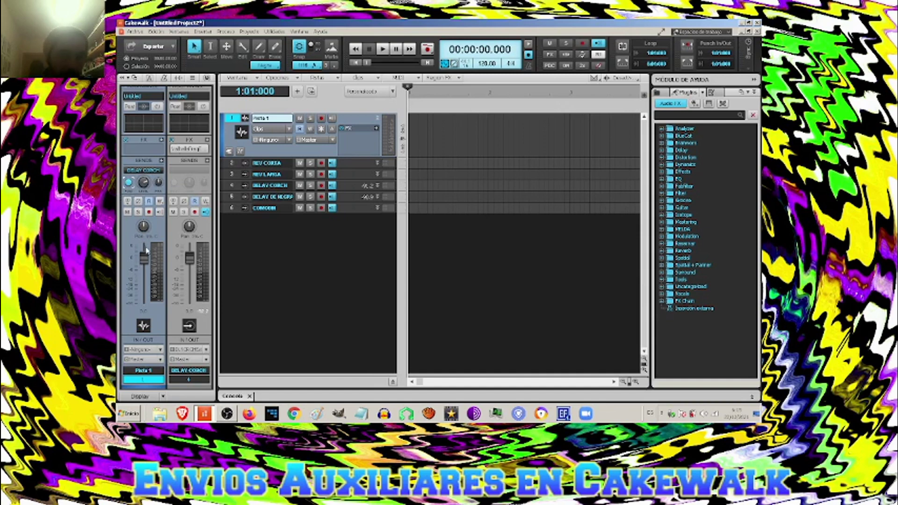
mouse_move(144, 257)
left_mouse_down()
mouse_move(144, 286)
mouse_move(144, 254)
mouse_move(144, 267)
left_mouse_up()
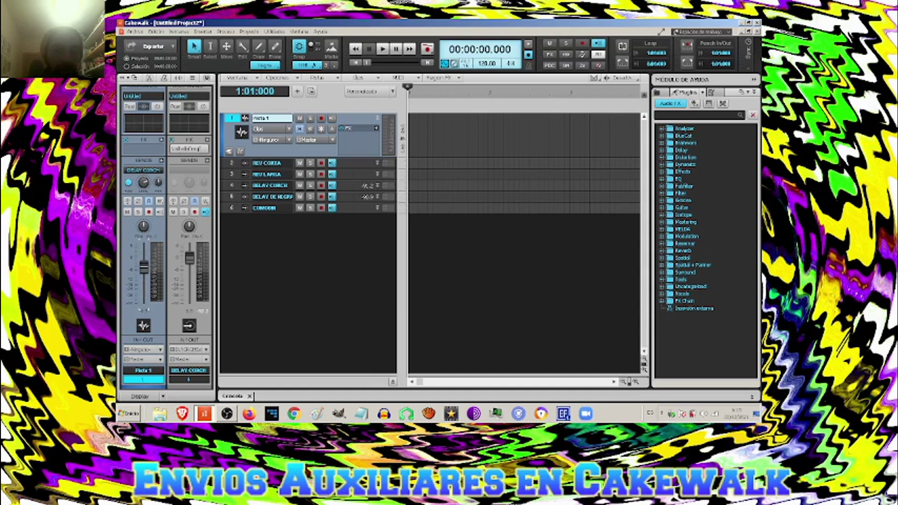
left_click(308, 245)
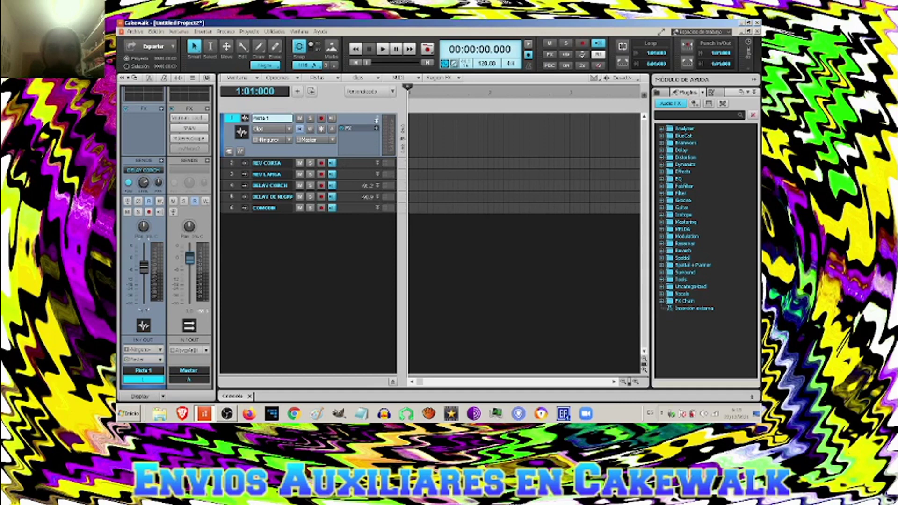
left_click(377, 118)
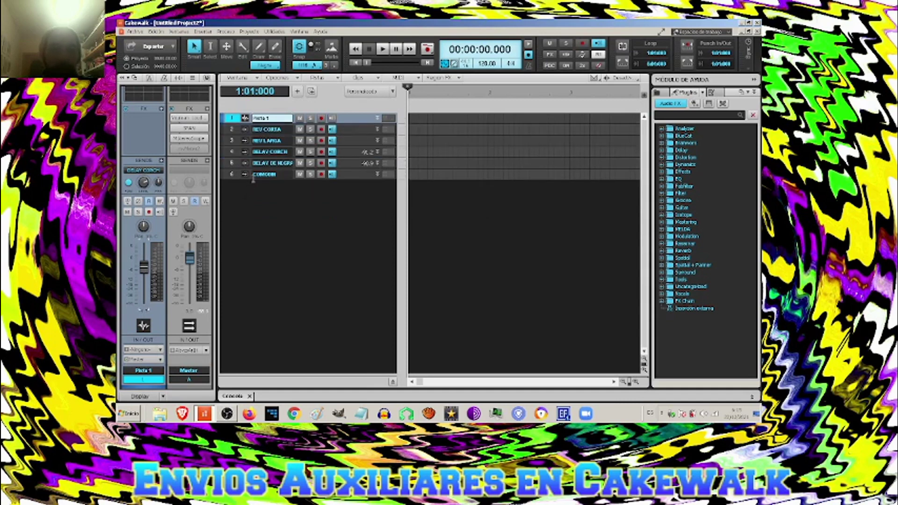
- Select the REV CORTA track and review the insertion options of its effects rack
left_click(349, 131)
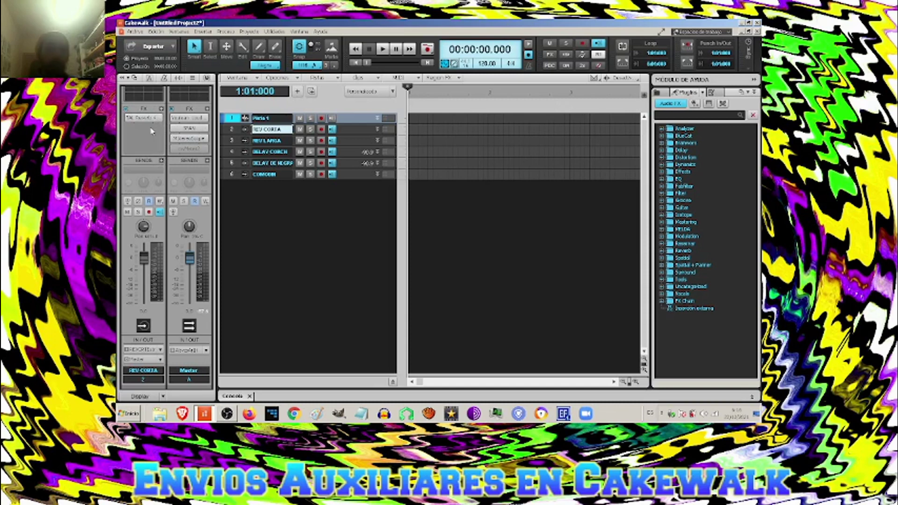
left_click(161, 109)
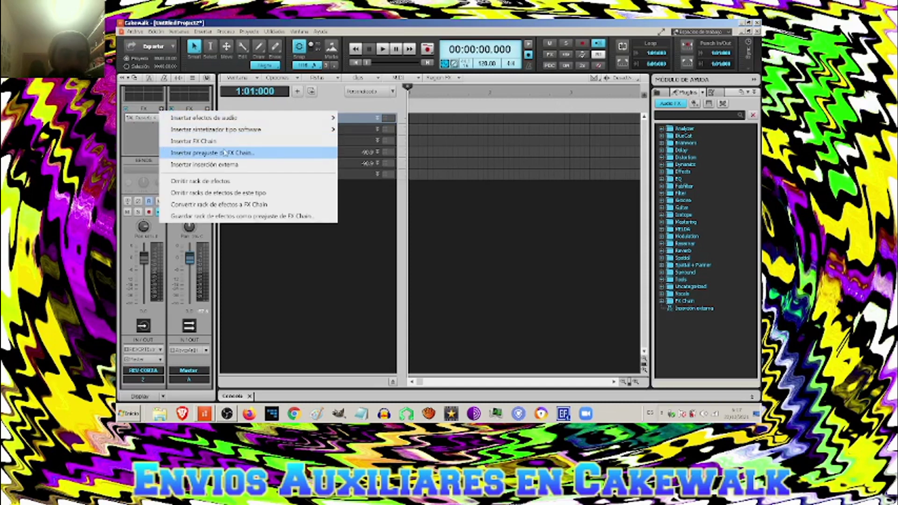
left_click(329, 248)
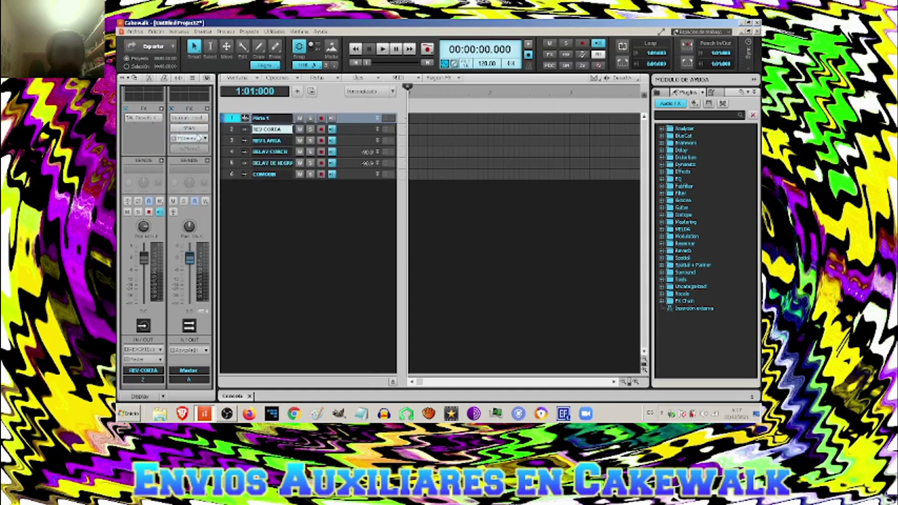